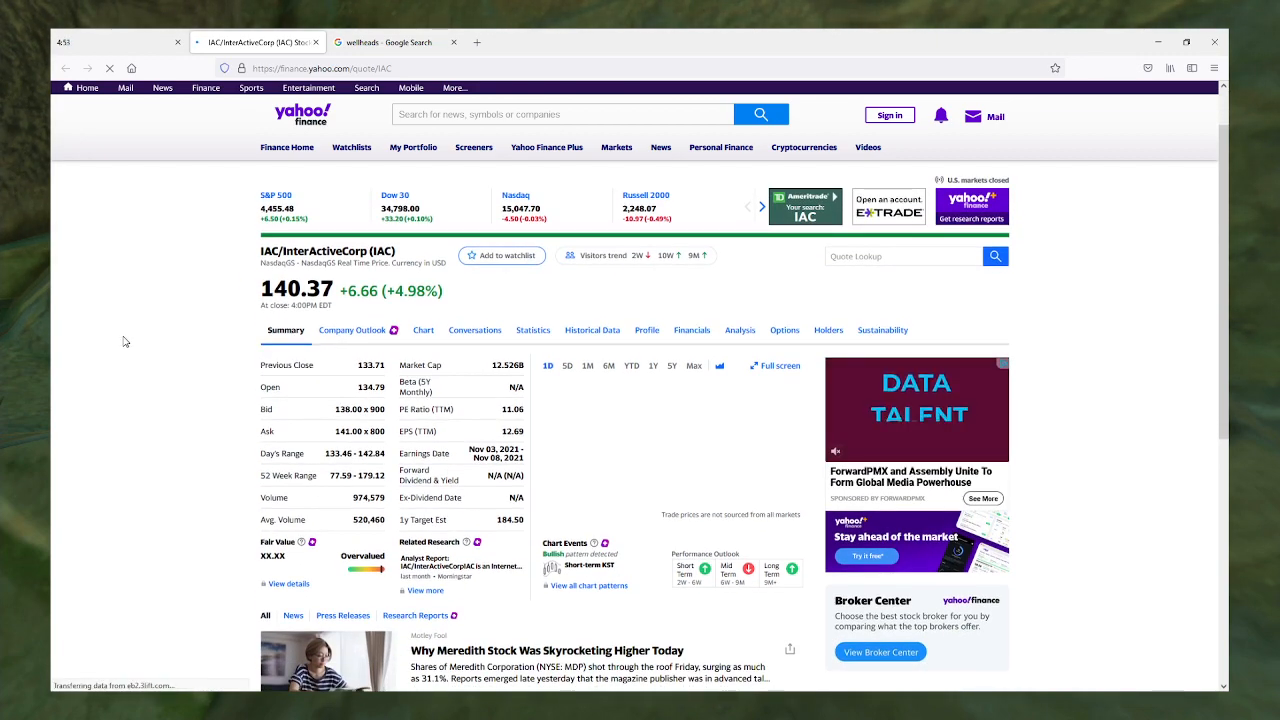
{"action": "scroll", "coordinate": [124, 341], "scroll_direction": "down", "scroll_amount": 1}
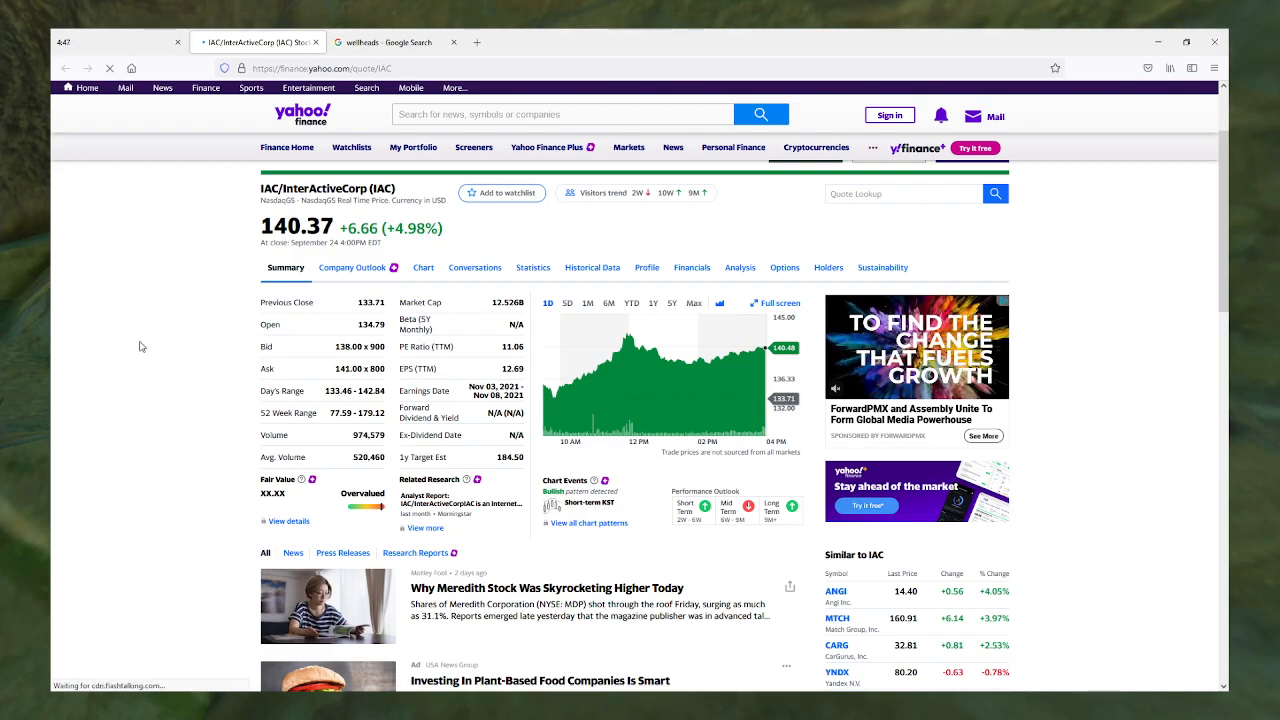
{"action": "scroll", "coordinate": [140, 346], "scroll_direction": "down", "scroll_amount": 3}
{"action": "scroll", "coordinate": [115, 350], "scroll_direction": "down", "scroll_amount": 3}
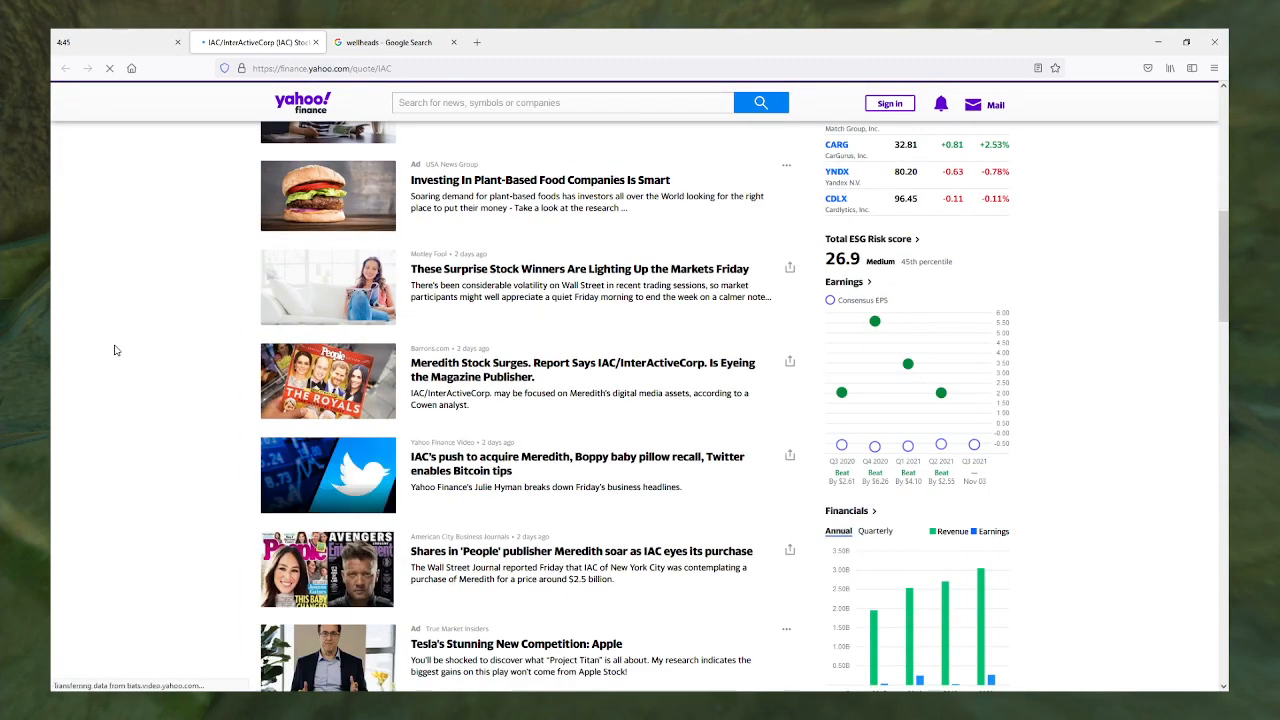
{"action": "scroll", "coordinate": [115, 350], "scroll_direction": "down", "scroll_amount": 2}
{"action": "scroll", "coordinate": [115, 350], "scroll_direction": "down", "scroll_amount": 2}
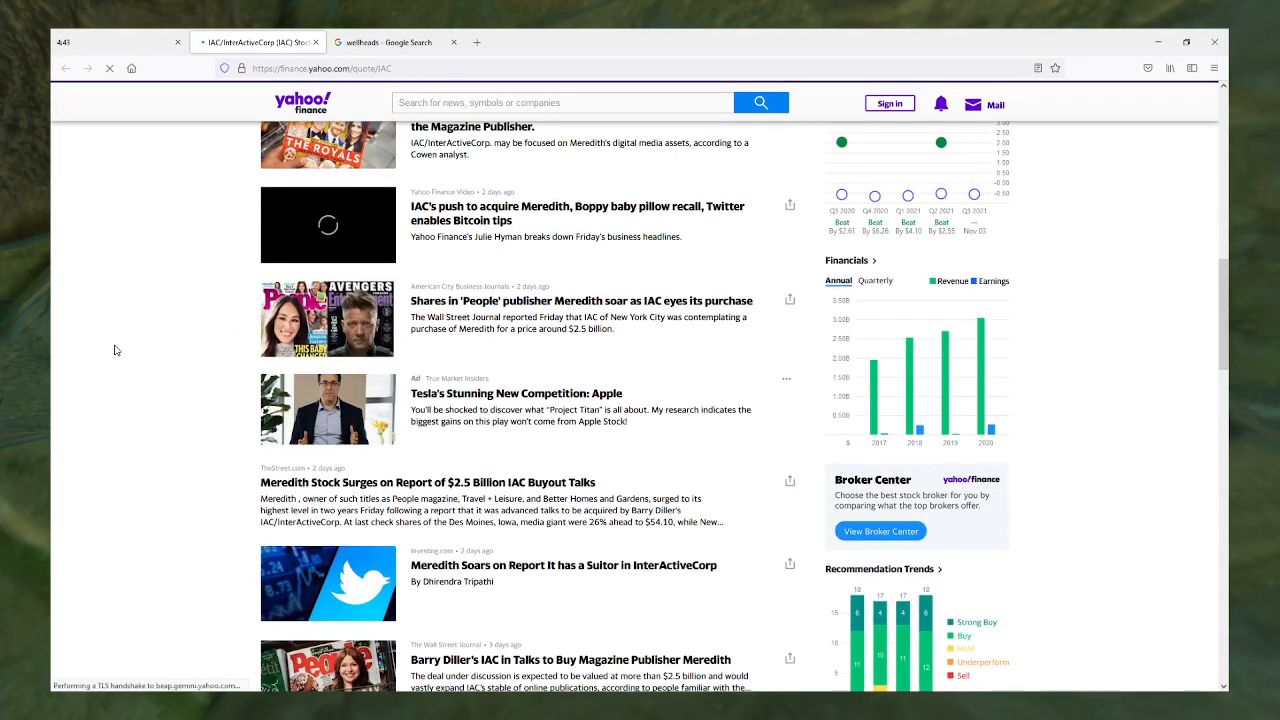
{"action": "scroll", "coordinate": [115, 350], "scroll_direction": "down", "scroll_amount": 2}
{"action": "scroll", "coordinate": [115, 349], "scroll_direction": "down", "scroll_amount": 3}
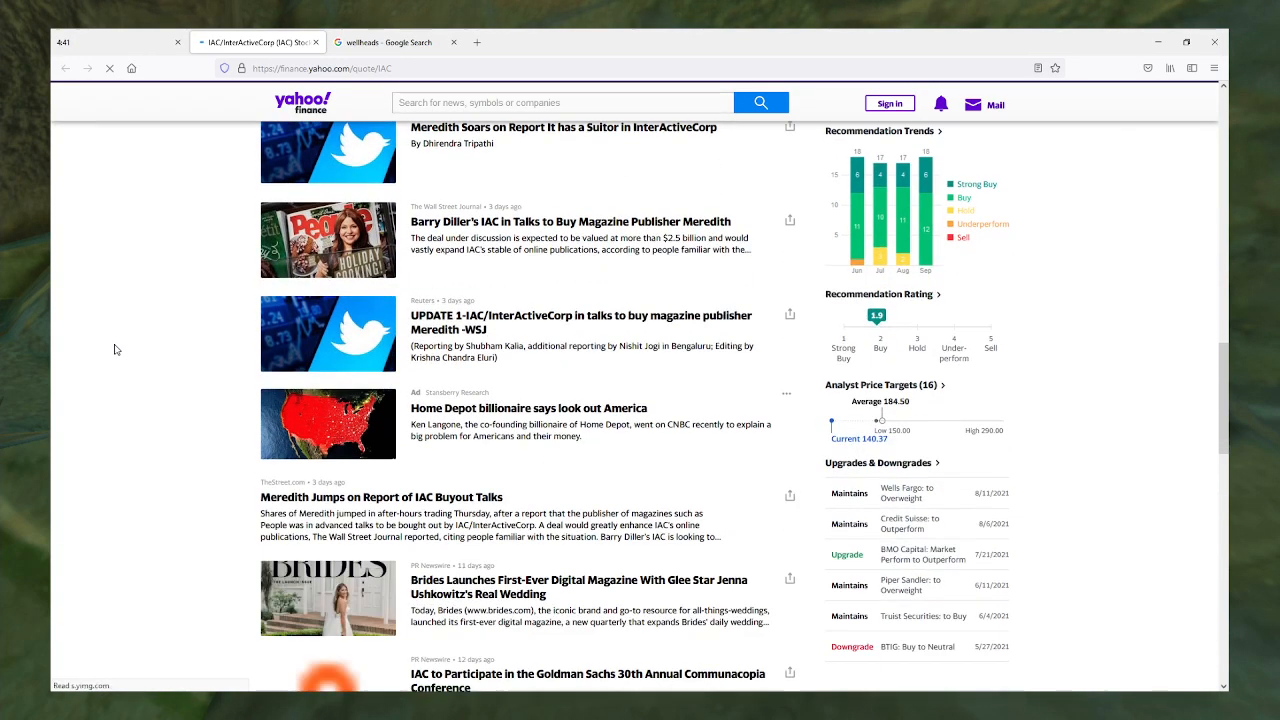
{"action": "scroll", "coordinate": [115, 349], "scroll_direction": "down", "scroll_amount": 4}
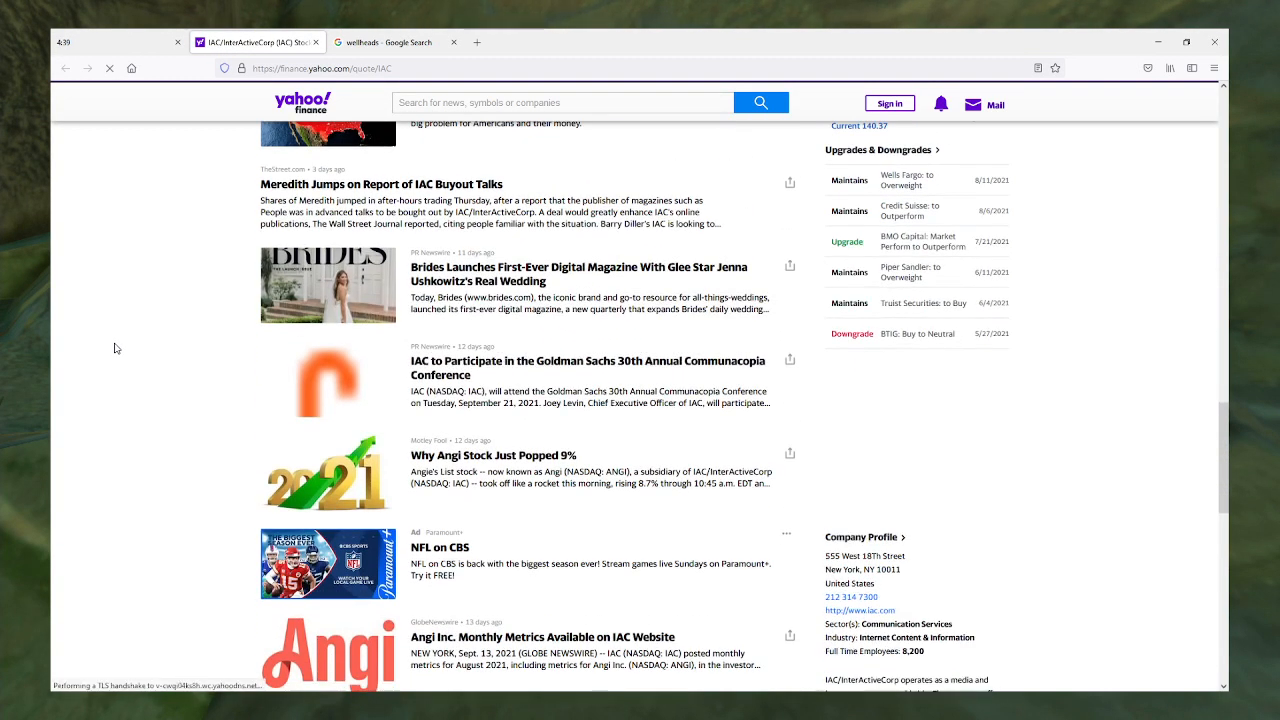
{"action": "scroll", "coordinate": [115, 349], "scroll_direction": "down", "scroll_amount": 3}
{"action": "scroll", "coordinate": [115, 349], "scroll_direction": "down", "scroll_amount": 2}
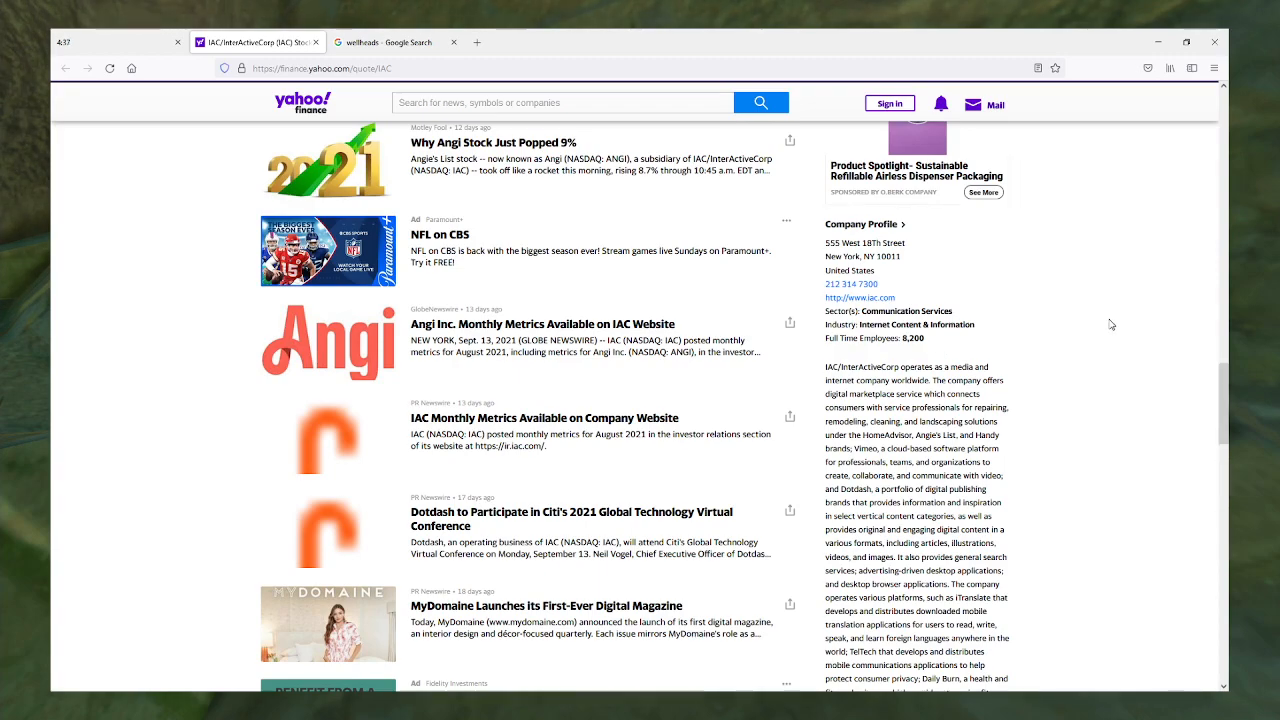
{"action": "scroll", "coordinate": [939, 344], "scroll_direction": "down", "scroll_amount": 1}
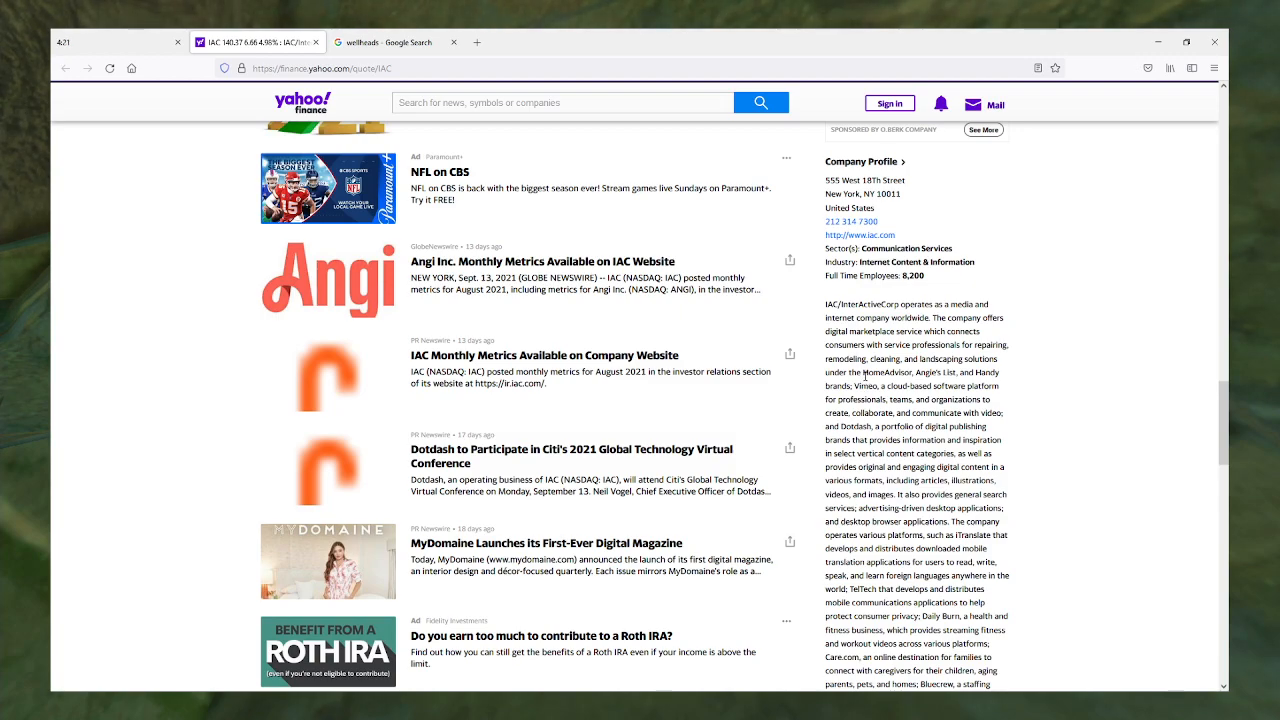
{"action": "left_click_drag", "start_coordinate": [863, 372], "coordinate": [914, 372]}
{"action": "left_click", "coordinate": [935, 368]}
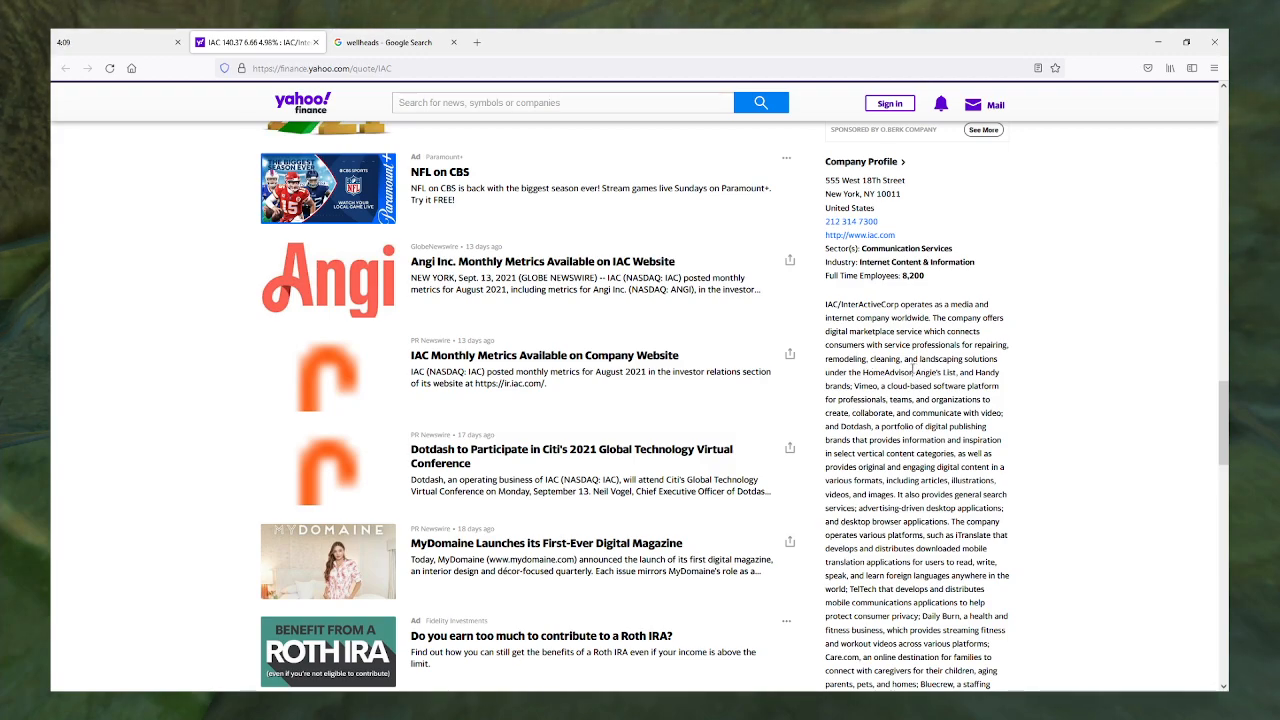
{"action": "mouse_move", "coordinate": [863, 372]}
{"action": "left_mouse_down"}
{"action": "mouse_move", "coordinate": [941, 372]}
{"action": "mouse_move", "coordinate": [886, 386]}
{"action": "left_mouse_up"}
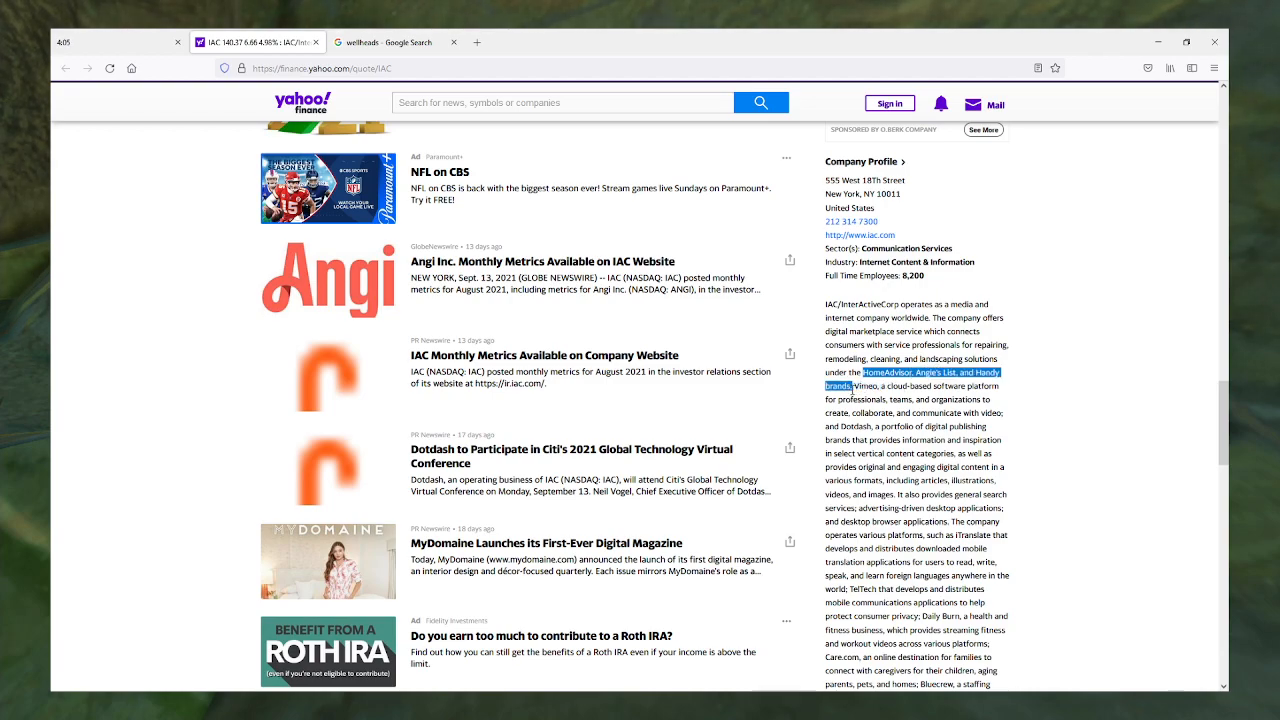
{"action": "left_click", "coordinate": [870, 387]}
{"action": "left_click_drag", "start_coordinate": [866, 386], "coordinate": [886, 396]}
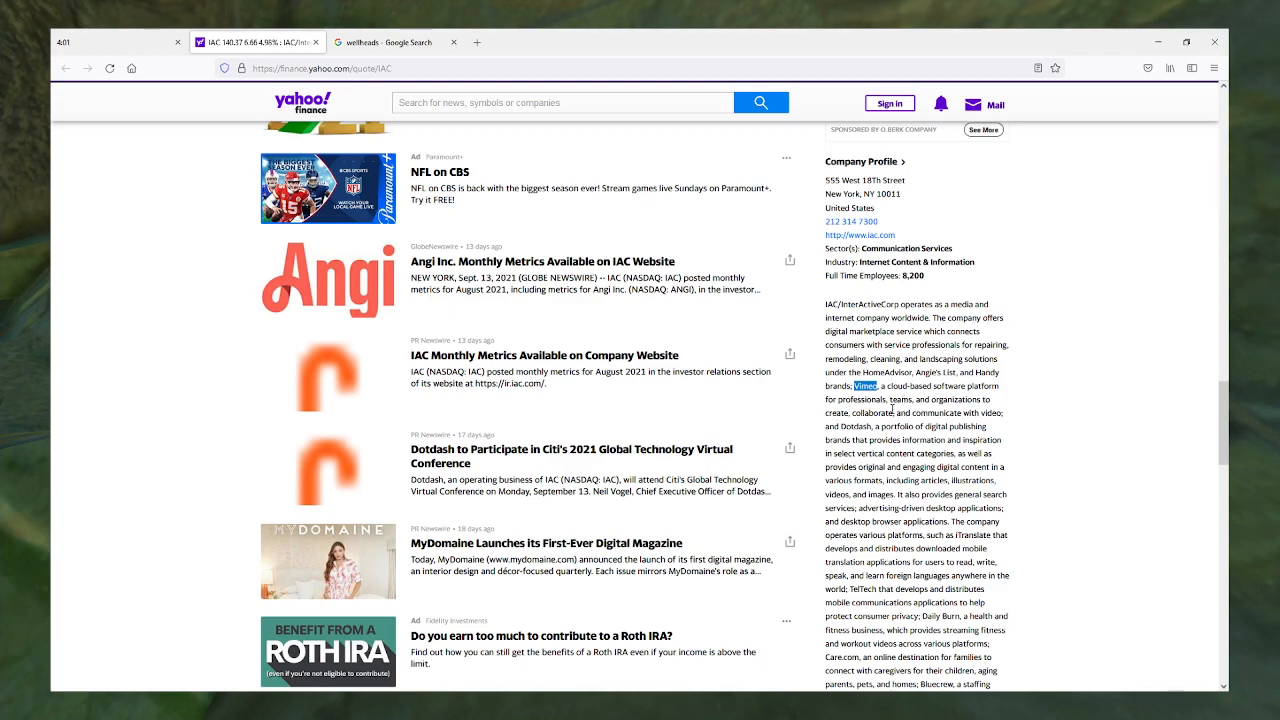
{"action": "scroll", "coordinate": [893, 404], "scroll_direction": "down", "scroll_amount": 3}
{"action": "scroll", "coordinate": [900, 340], "scroll_direction": "down", "scroll_amount": 1}
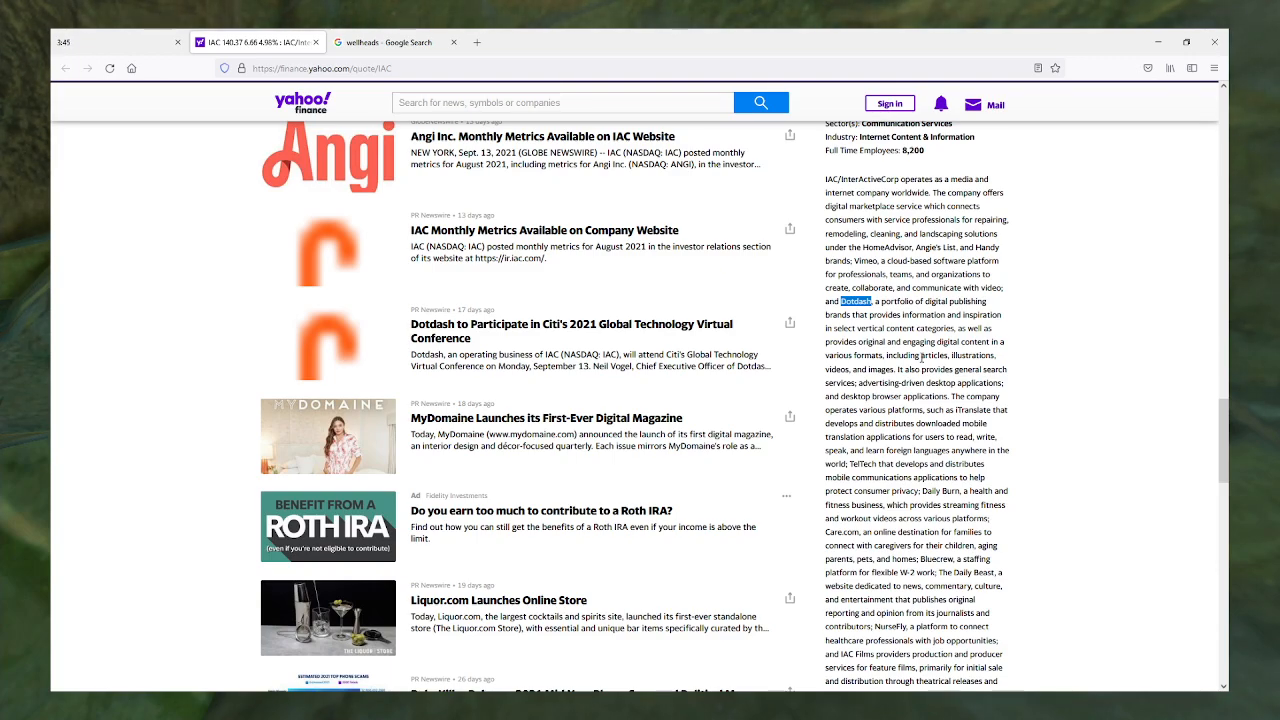
{"action": "scroll", "coordinate": [922, 355], "scroll_direction": "down", "scroll_amount": 1}
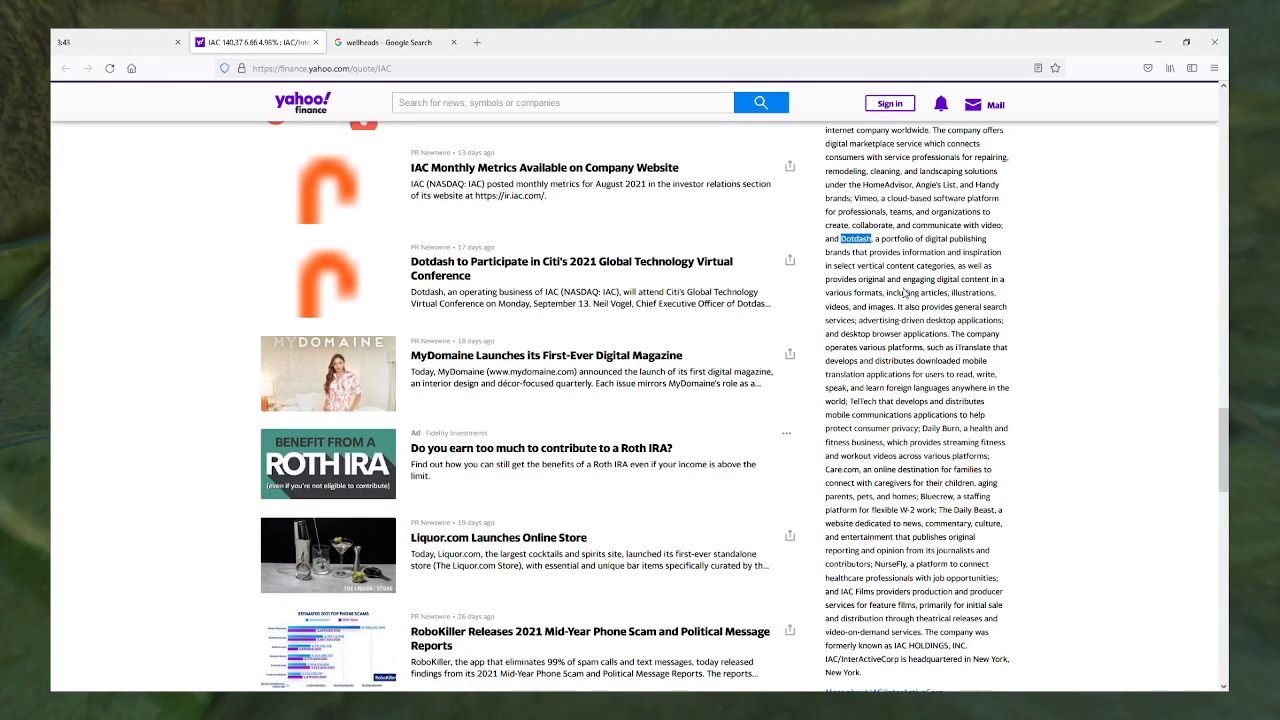
{"action": "double_click", "coordinate": [863, 401]}
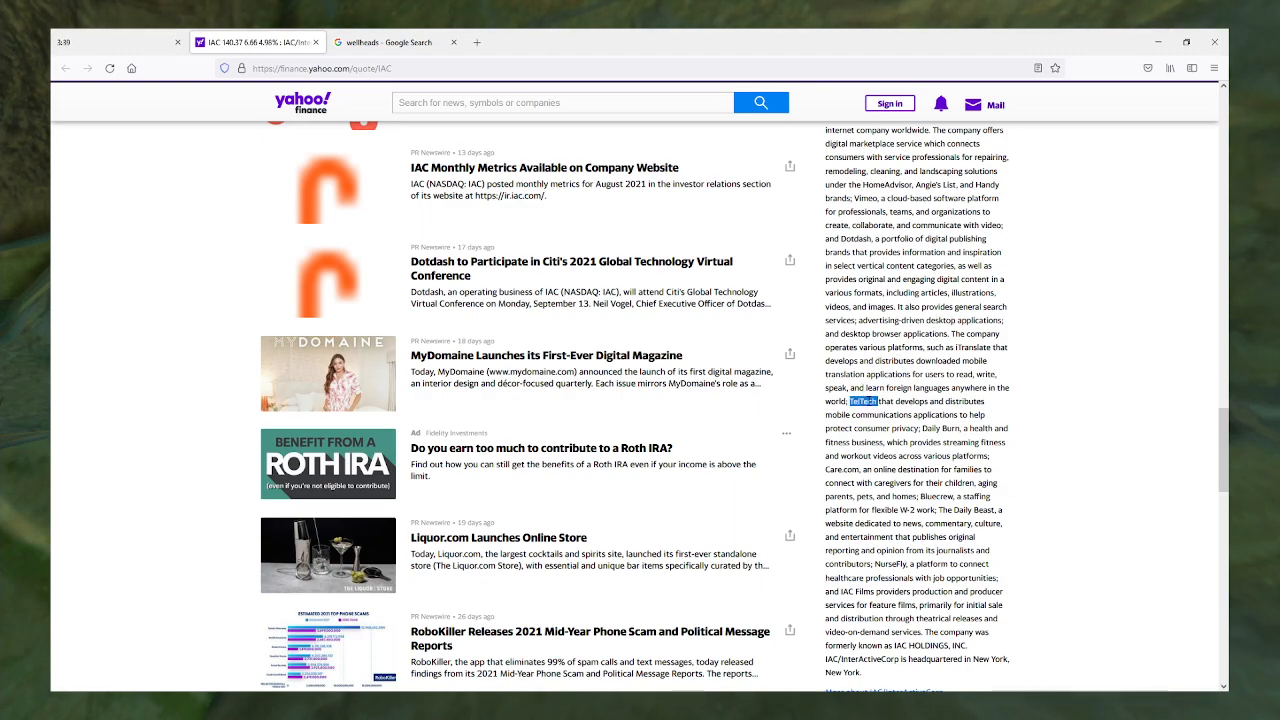
{"action": "scroll", "coordinate": [864, 401], "scroll_direction": "down", "scroll_amount": 1}
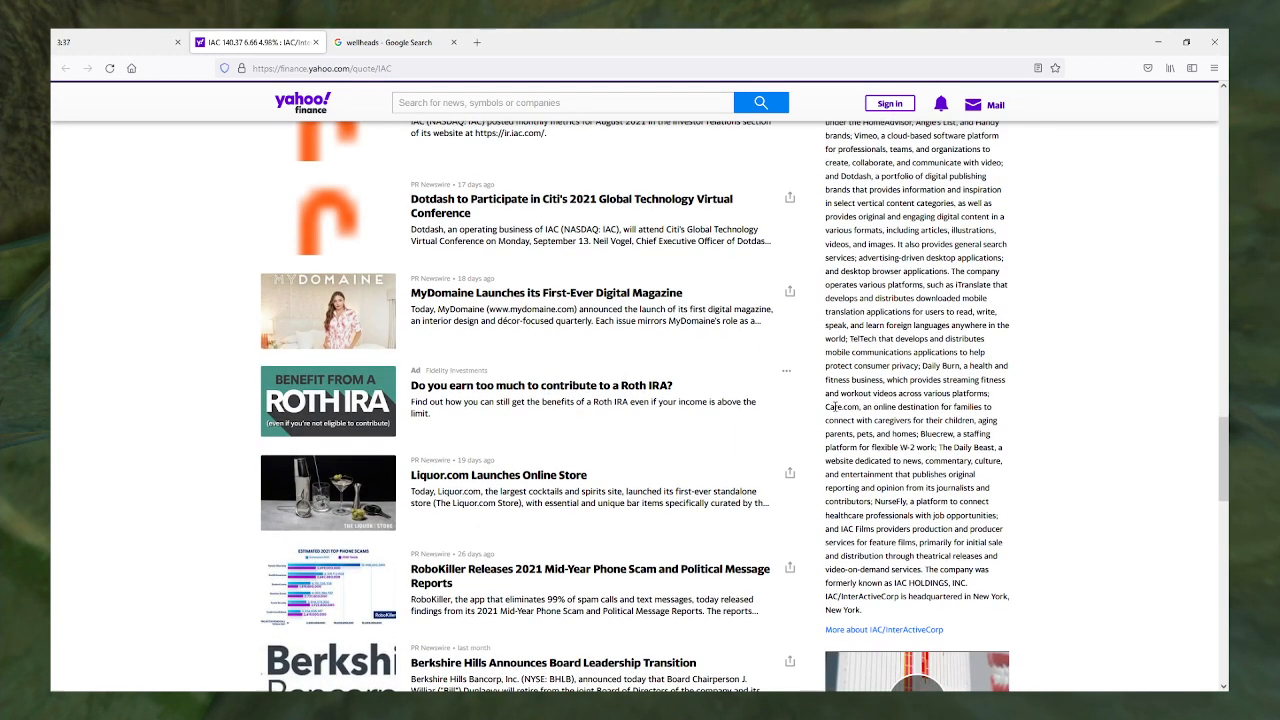
{"action": "double_click", "coordinate": [833, 406]}
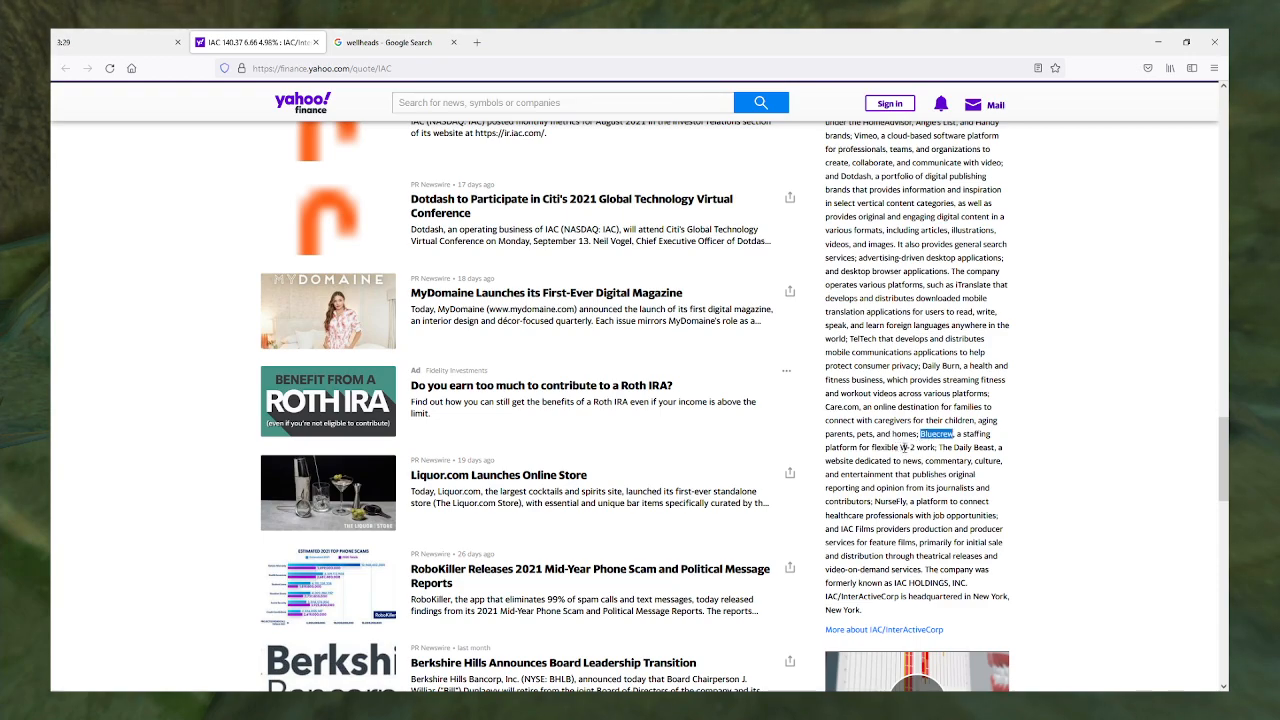
{"action": "double_click", "coordinate": [975, 447]}
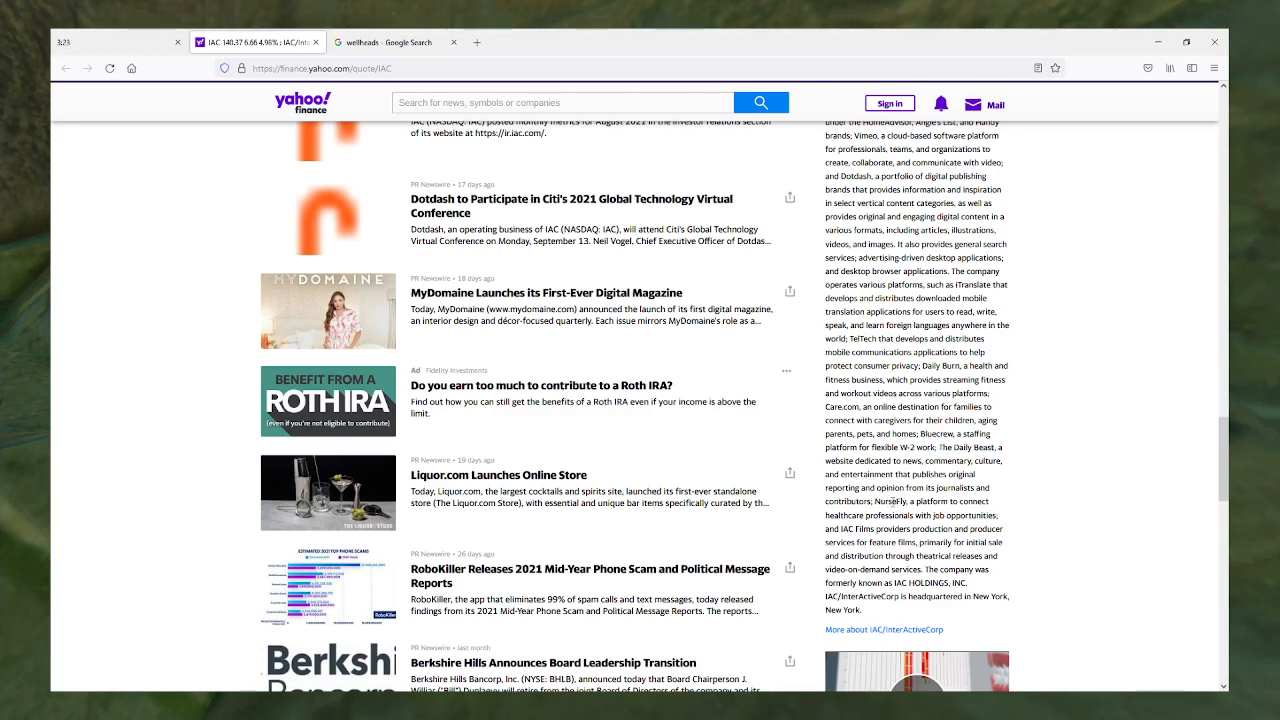
{"action": "double_click", "coordinate": [890, 501]}
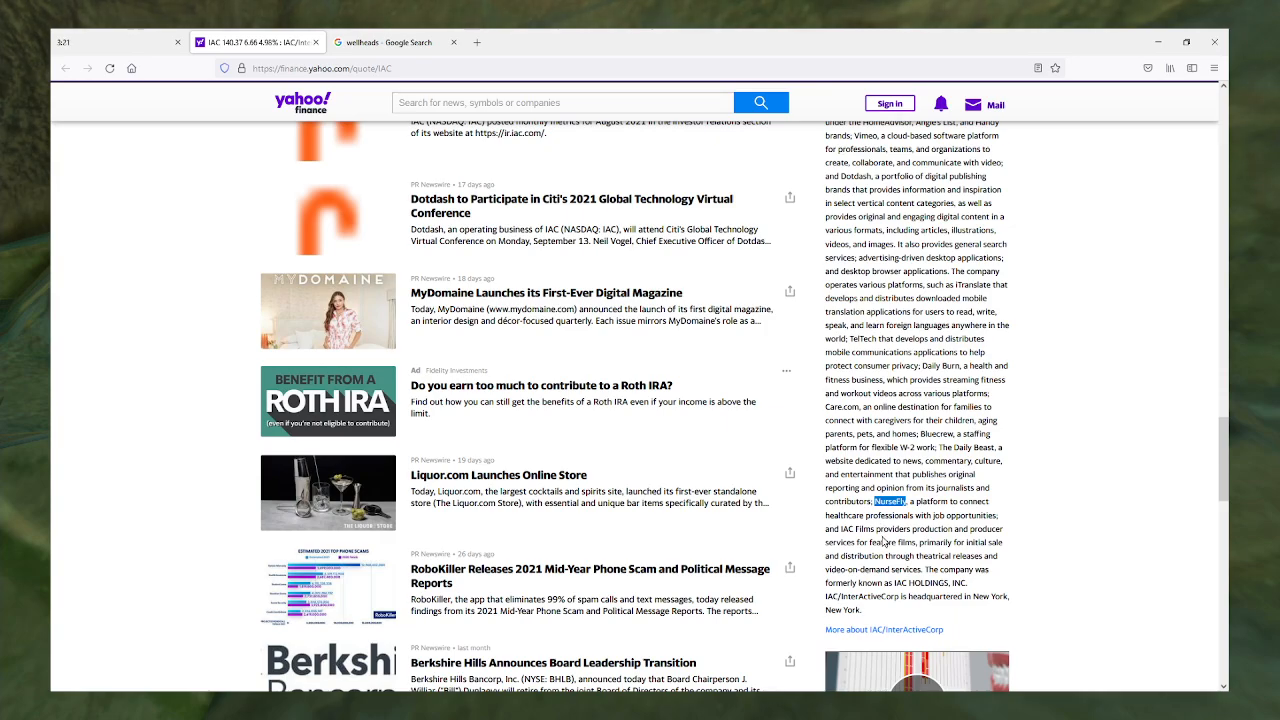
{"action": "scroll", "coordinate": [887, 528], "scroll_direction": "up", "scroll_amount": 3}
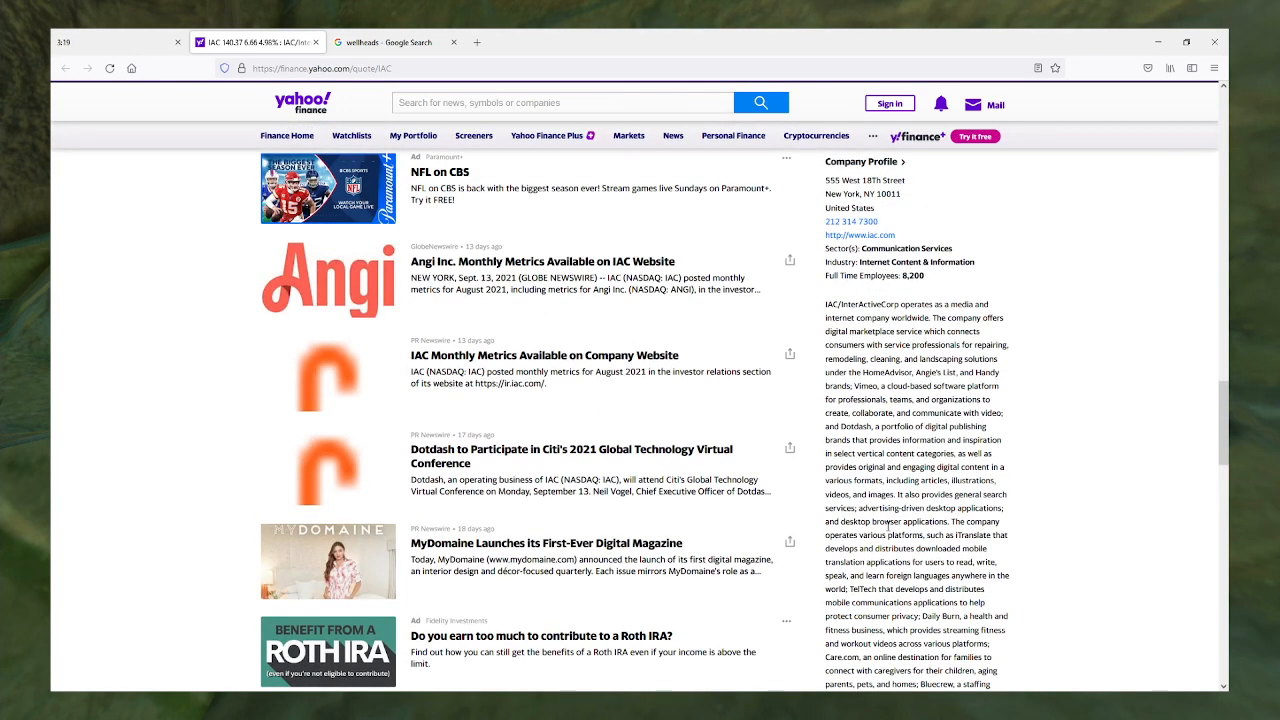
{"action": "scroll", "coordinate": [887, 528], "scroll_direction": "up", "scroll_amount": 3}
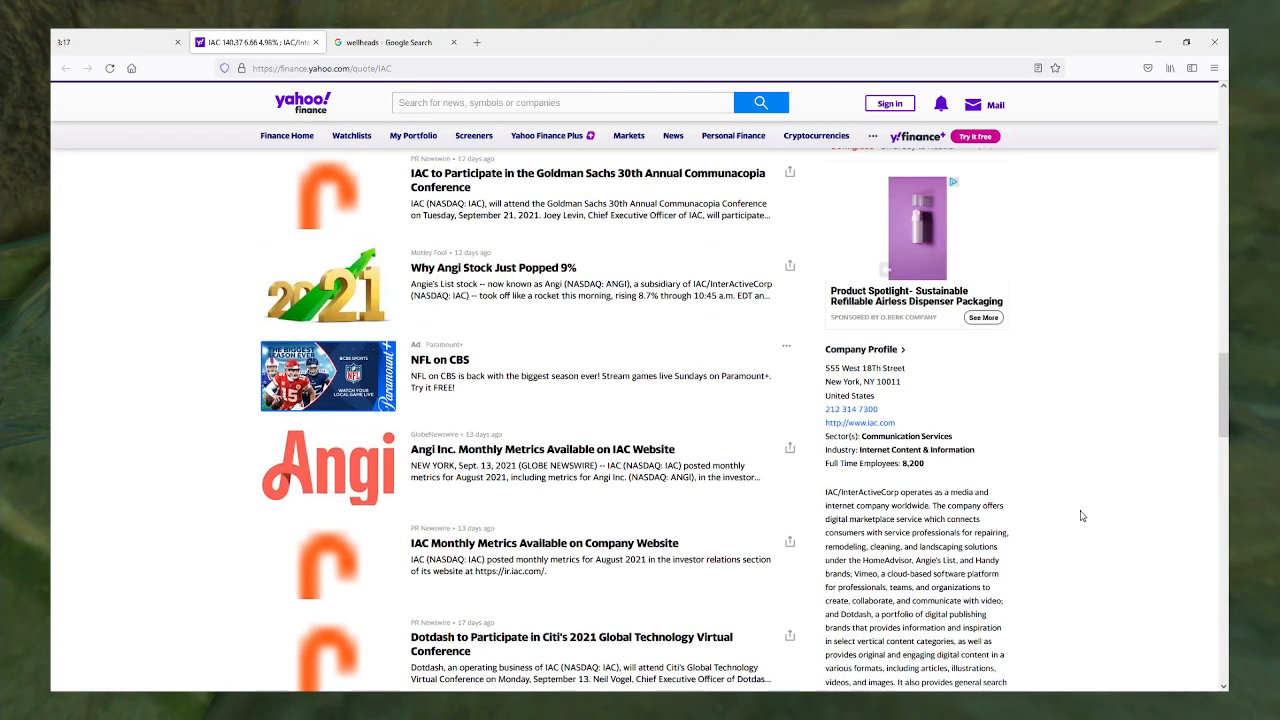
{"action": "scroll", "coordinate": [1081, 516], "scroll_direction": "down", "scroll_amount": 3}
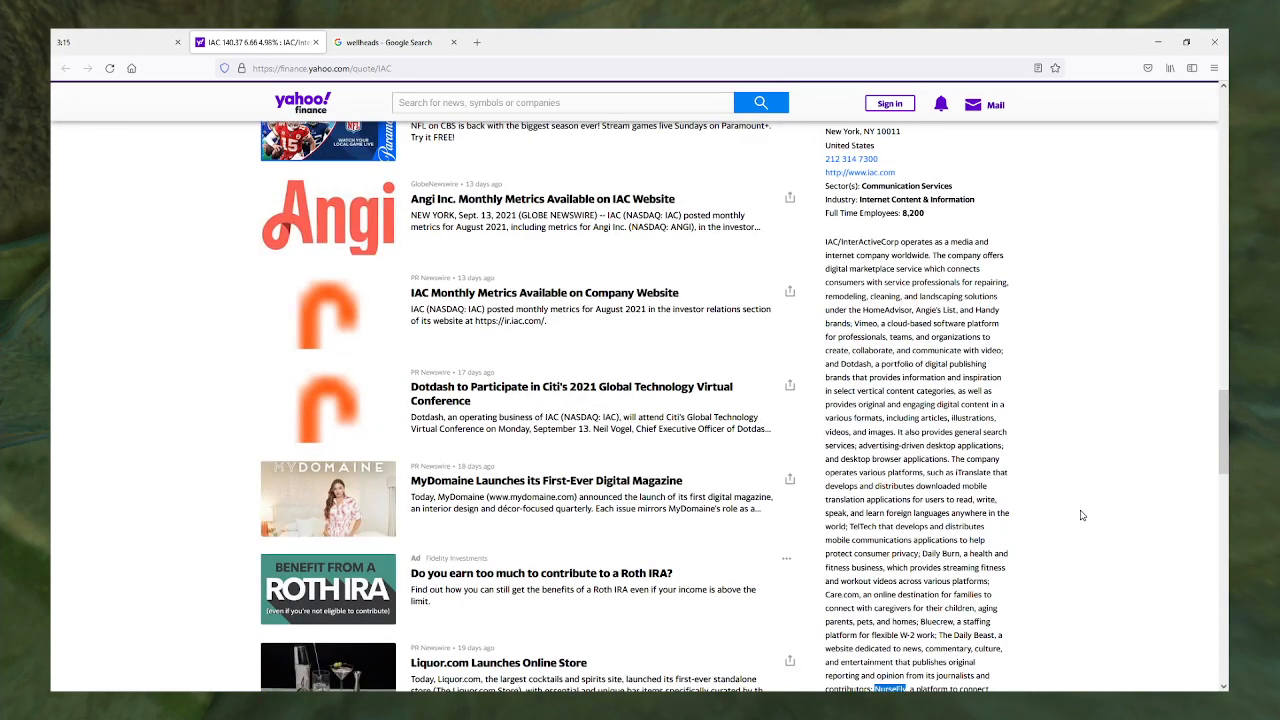
{"action": "scroll", "coordinate": [1081, 516], "scroll_direction": "up", "scroll_amount": 3}
{"action": "scroll", "coordinate": [1081, 516], "scroll_direction": "up", "scroll_amount": 1}
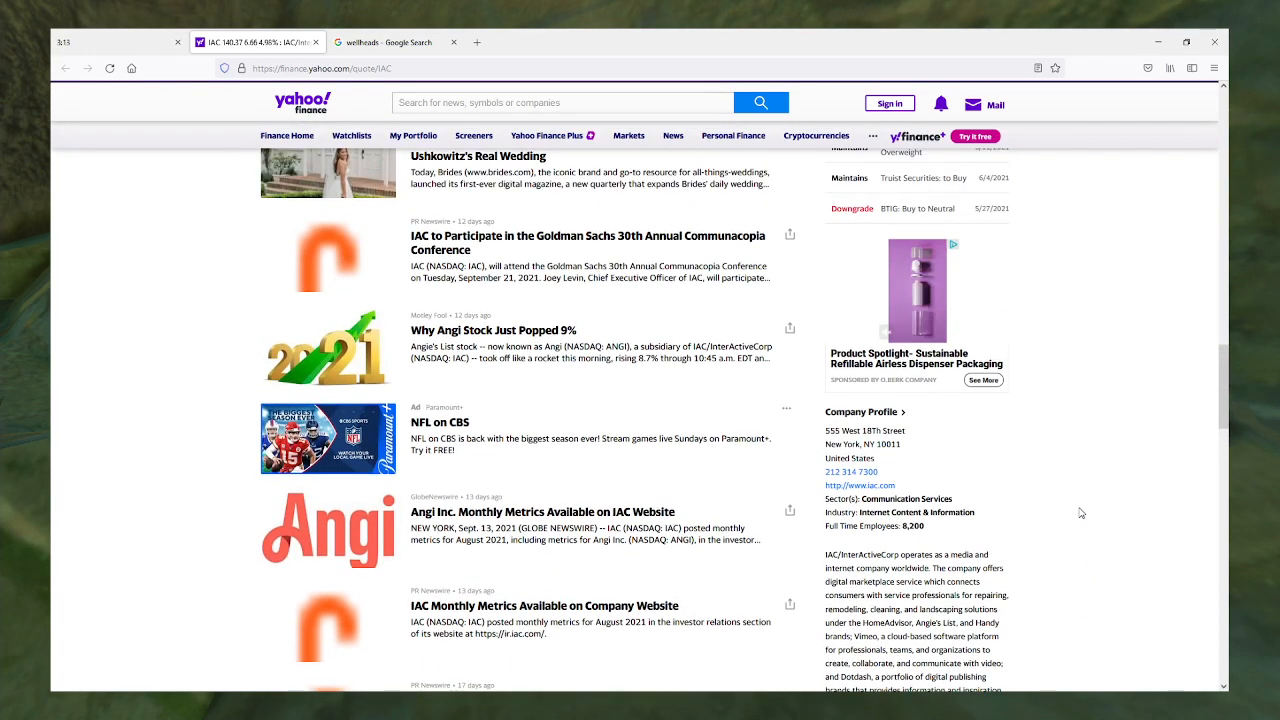
{"action": "scroll", "coordinate": [1081, 513], "scroll_direction": "up", "scroll_amount": 2}
{"action": "scroll", "coordinate": [1081, 513], "scroll_direction": "up", "scroll_amount": 2}
{"action": "scroll", "coordinate": [1081, 513], "scroll_direction": "up", "scroll_amount": 2}
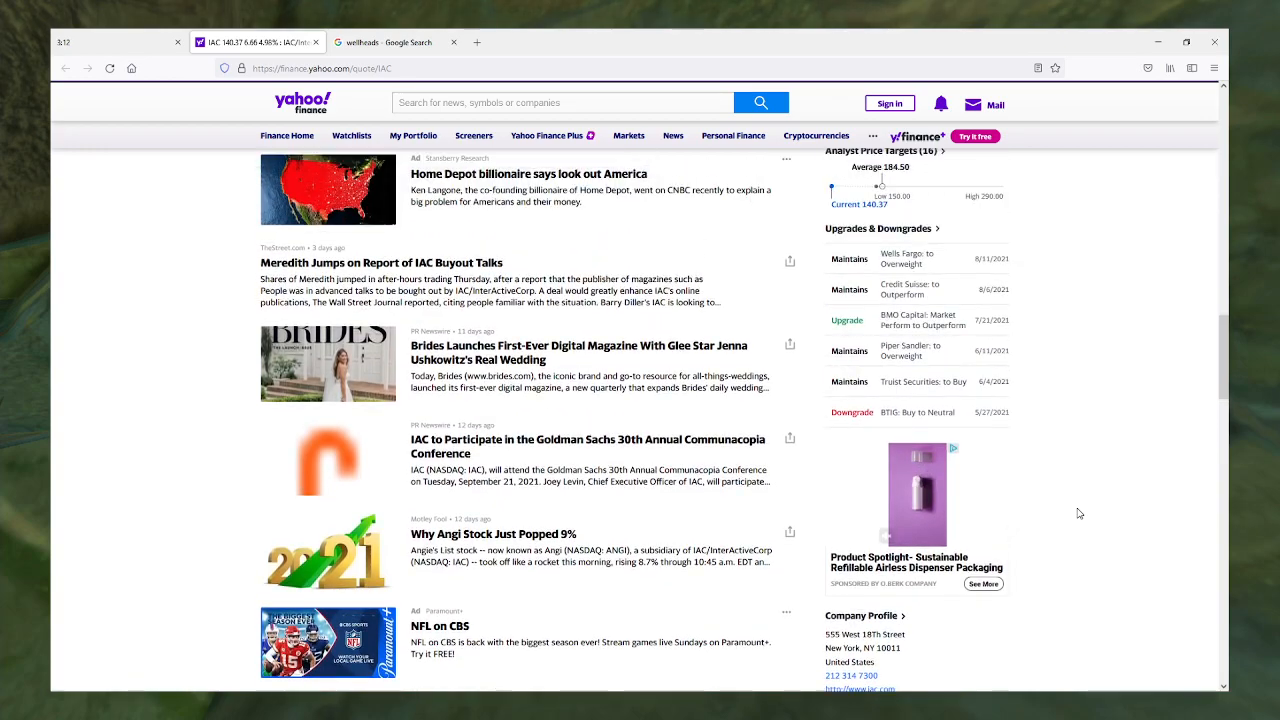
{"action": "scroll", "coordinate": [1081, 513], "scroll_direction": "up", "scroll_amount": 2}
{"action": "scroll", "coordinate": [1079, 513], "scroll_direction": "up", "scroll_amount": 3}
{"action": "scroll", "coordinate": [1079, 513], "scroll_direction": "up", "scroll_amount": 3}
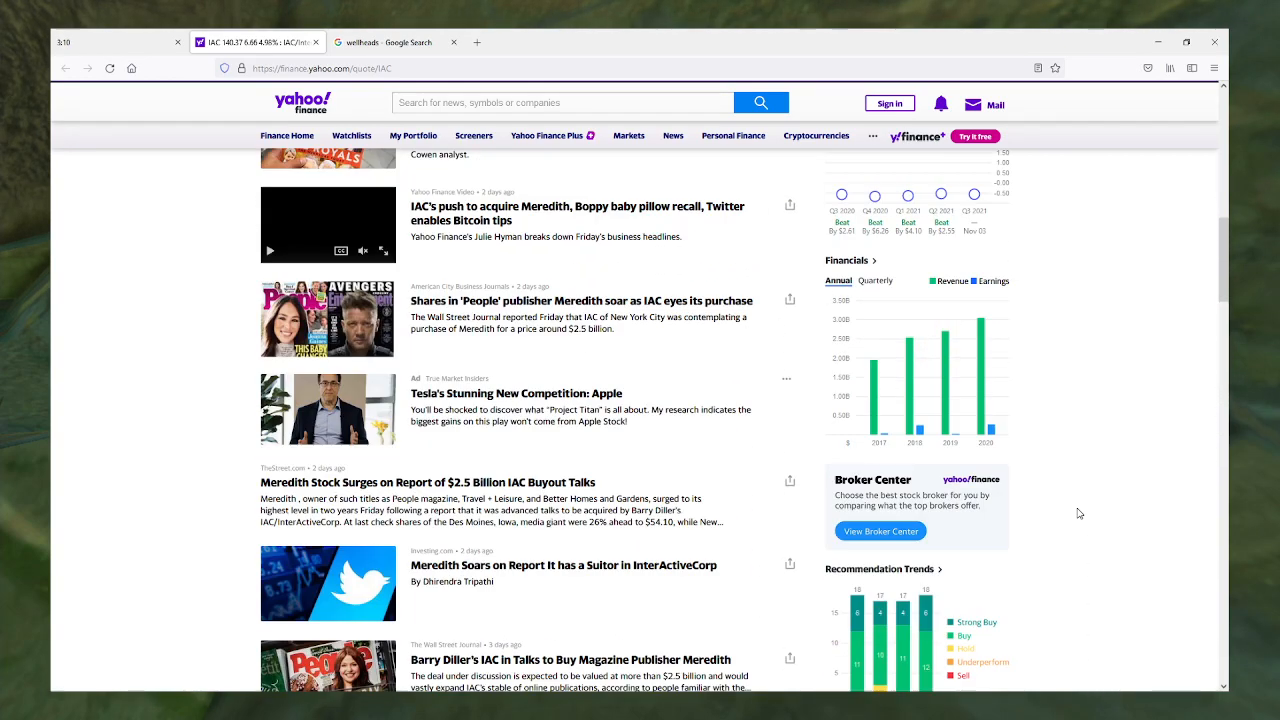
{"action": "scroll", "coordinate": [1079, 513], "scroll_direction": "up", "scroll_amount": 3}
{"action": "scroll", "coordinate": [1079, 513], "scroll_direction": "down", "scroll_amount": 3}
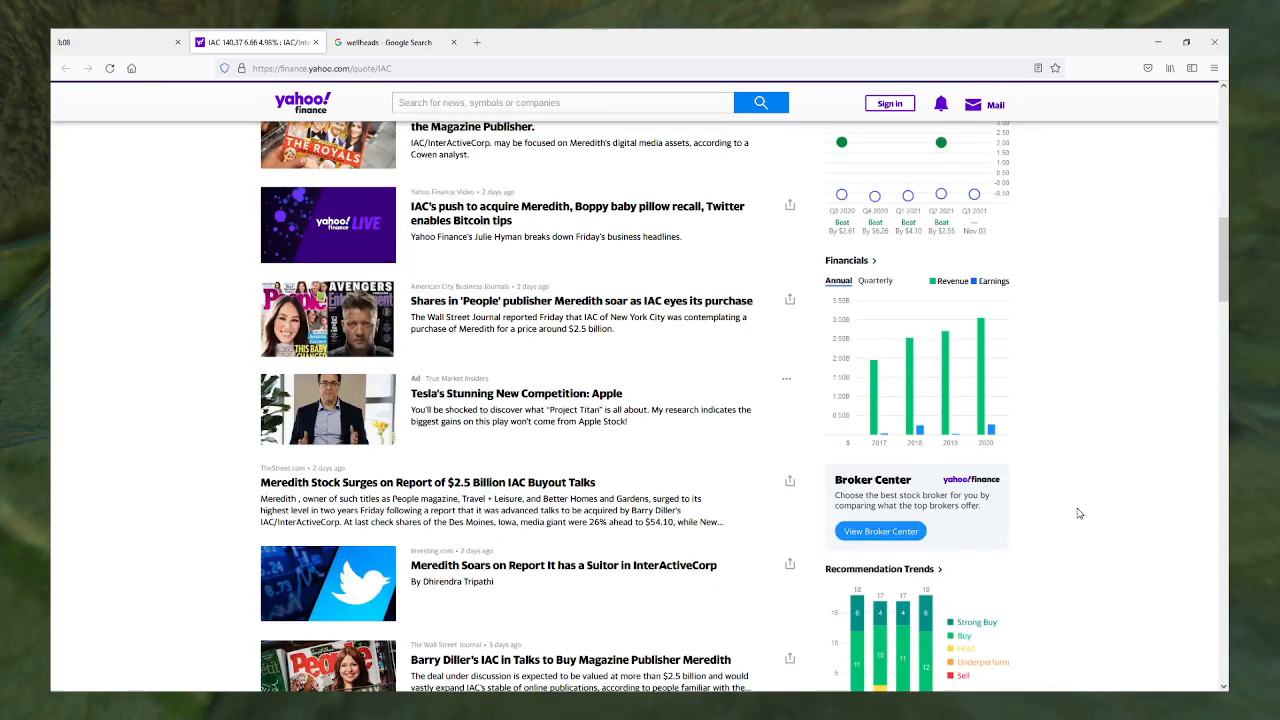
{"action": "scroll", "coordinate": [1079, 513], "scroll_direction": "up", "scroll_amount": 1}
Step: Switch IAC's Financials chart to quarterly revenue and earnings bars
{"action": "left_click", "coordinate": [876, 343]}
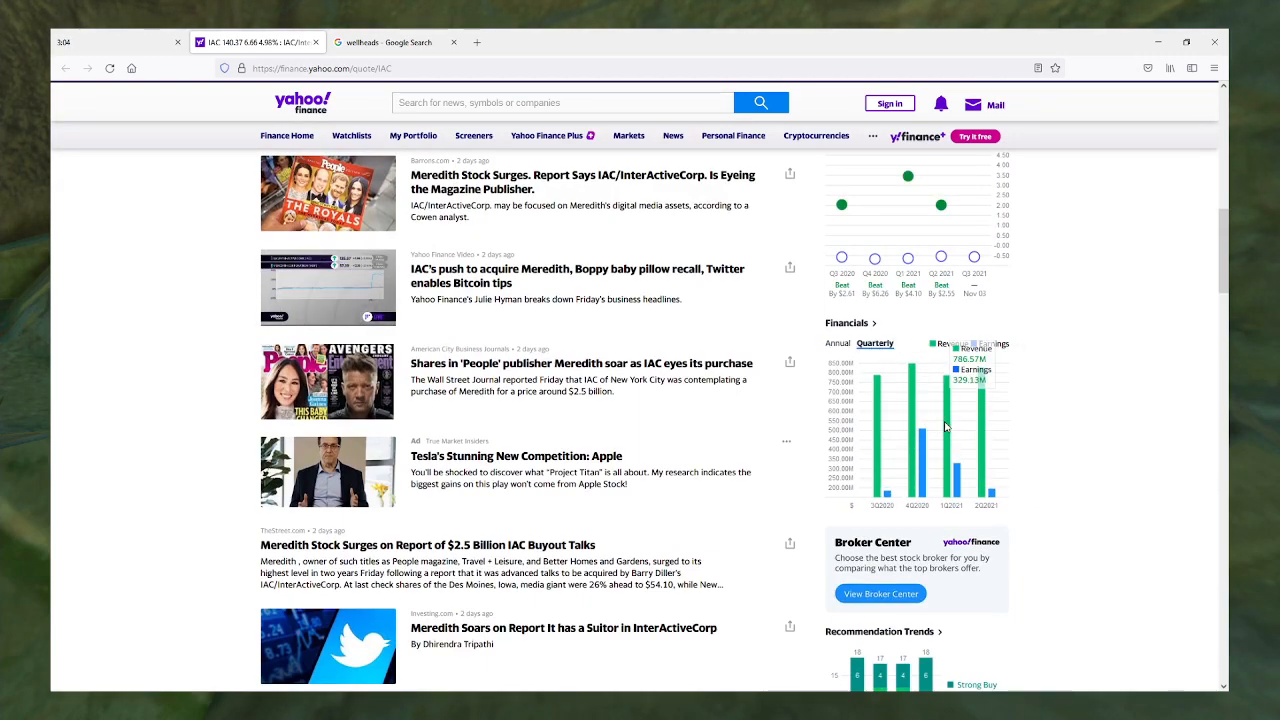
{"action": "mouse_move", "coordinate": [922, 438]}
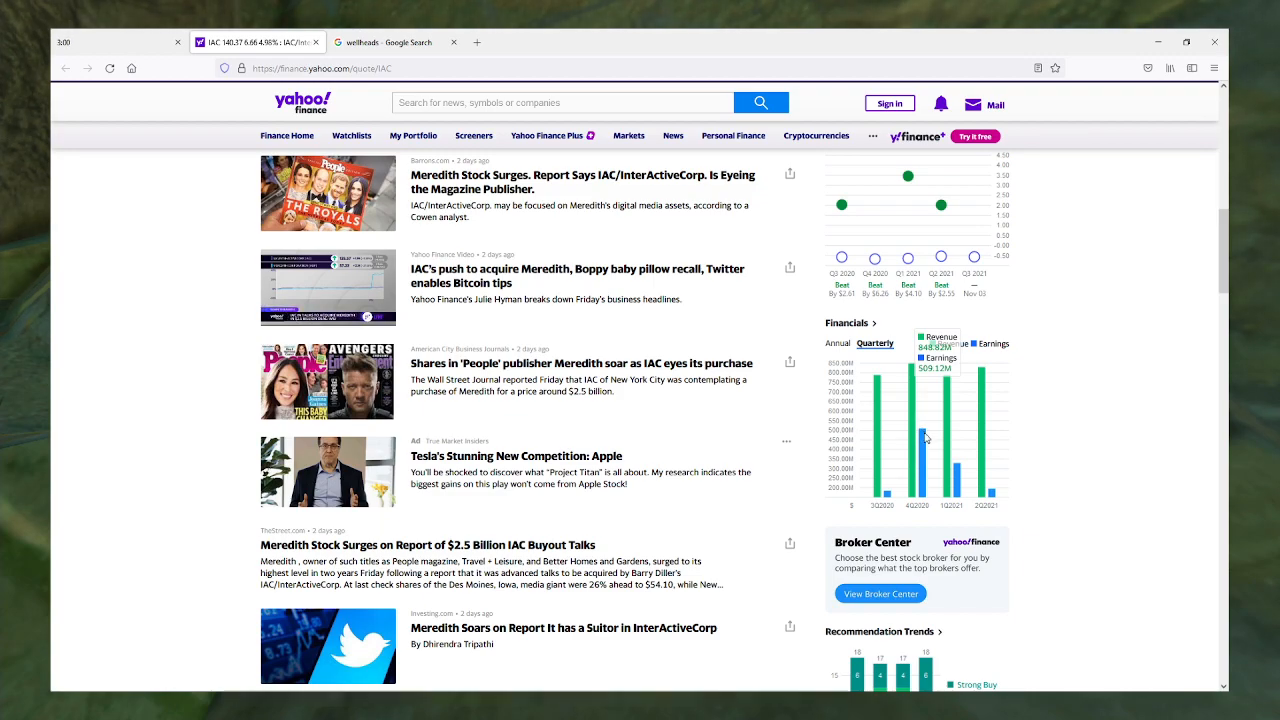
{"action": "scroll", "coordinate": [165, 346], "scroll_direction": "down", "scroll_amount": 5}
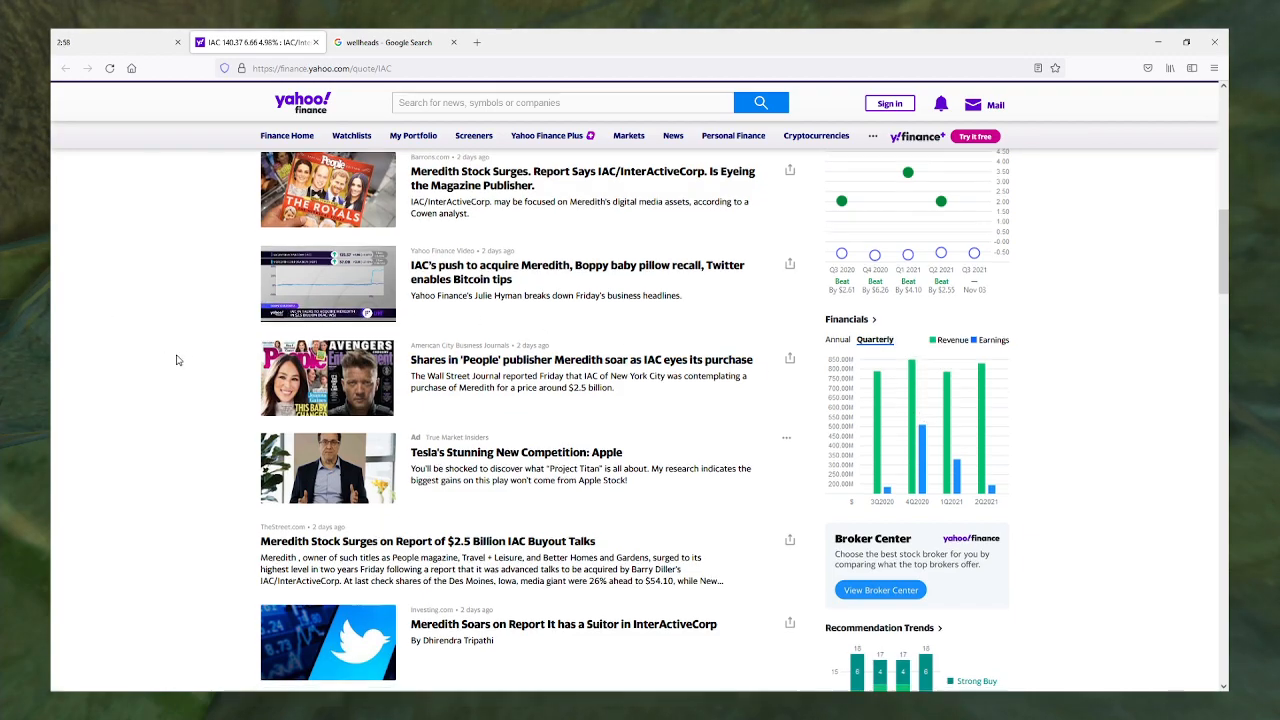
{"action": "scroll", "coordinate": [165, 346], "scroll_direction": "down", "scroll_amount": 5}
{"action": "scroll", "coordinate": [165, 346], "scroll_direction": "down", "scroll_amount": 5}
{"action": "scroll", "coordinate": [158, 345], "scroll_direction": "down", "scroll_amount": 5}
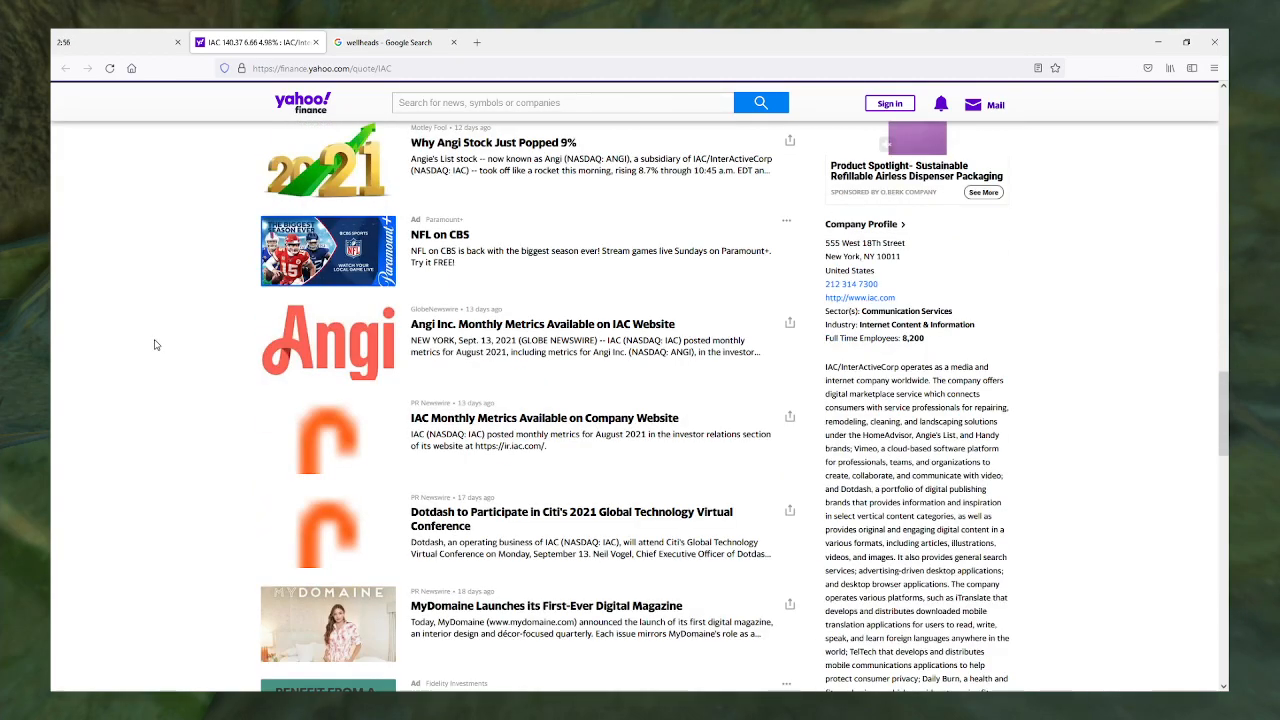
{"action": "scroll", "coordinate": [155, 344], "scroll_direction": "down", "scroll_amount": 5}
{"action": "scroll", "coordinate": [155, 344], "scroll_direction": "down", "scroll_amount": 4}
{"action": "scroll", "coordinate": [155, 344], "scroll_direction": "down", "scroll_amount": 3}
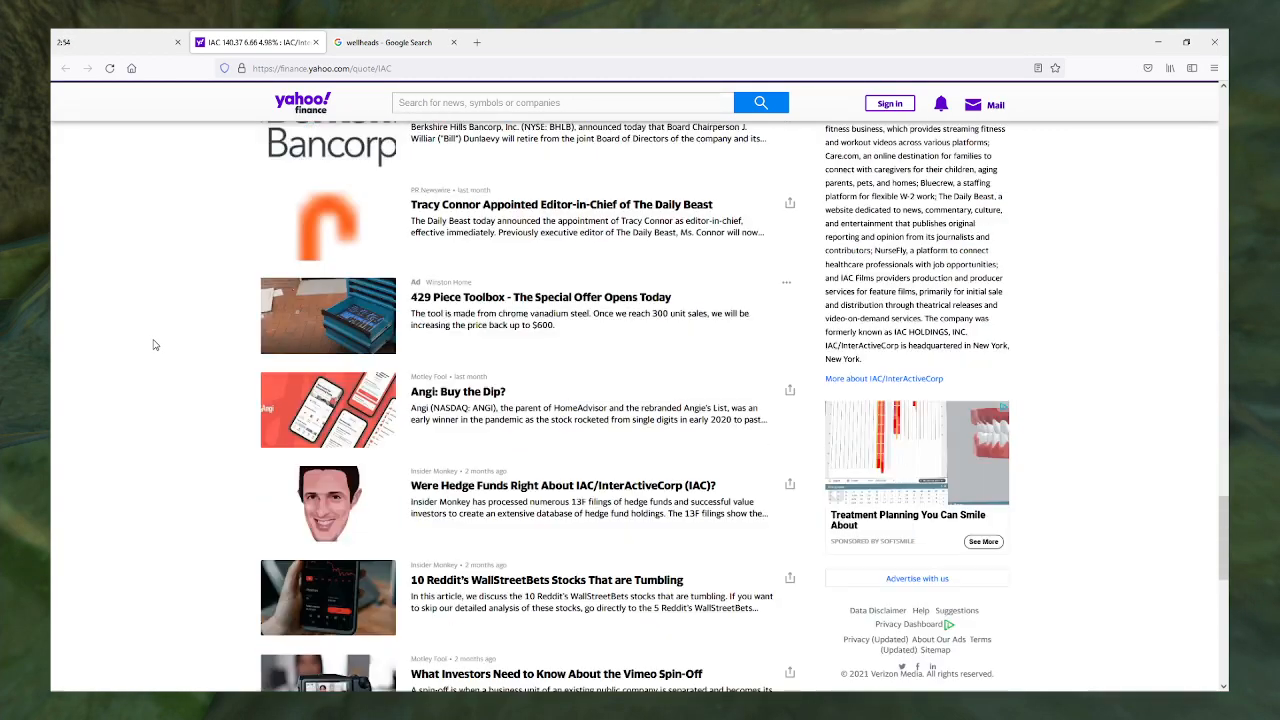
{"action": "scroll", "coordinate": [155, 344], "scroll_direction": "down", "scroll_amount": 3}
{"action": "scroll", "coordinate": [155, 344], "scroll_direction": "down", "scroll_amount": 5}
{"action": "scroll", "coordinate": [155, 344], "scroll_direction": "down", "scroll_amount": 3}
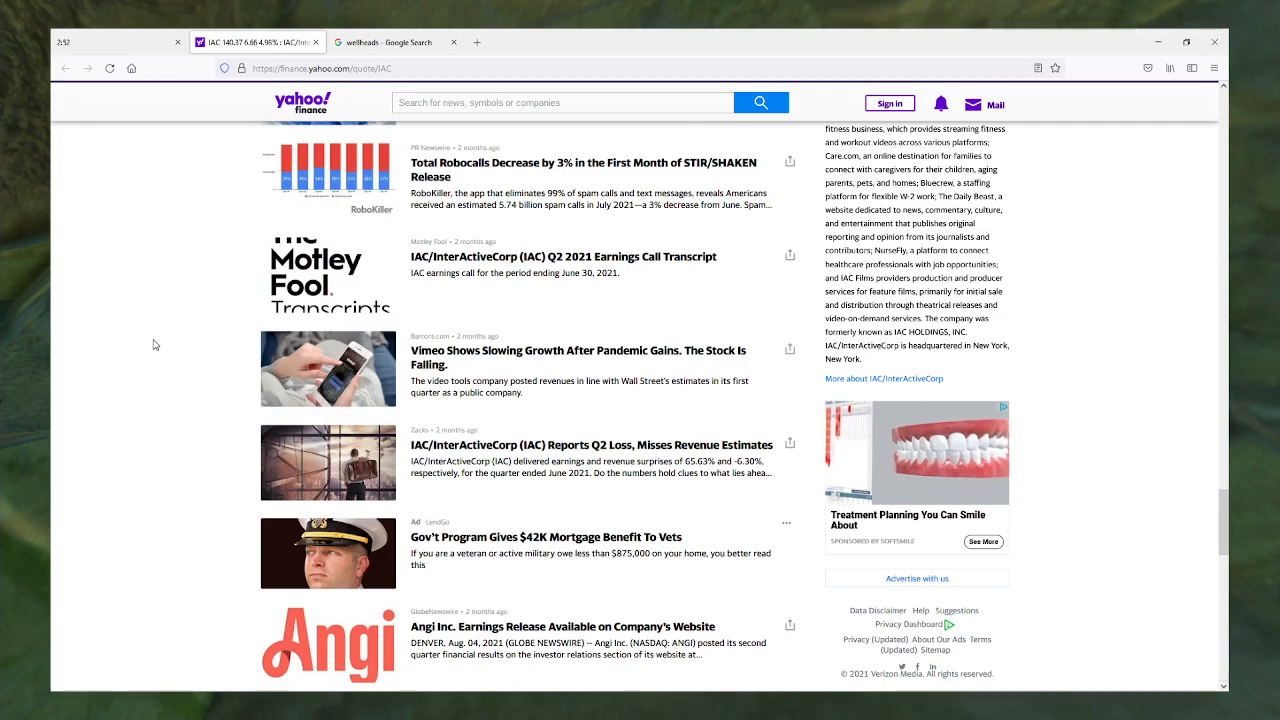
{"action": "scroll", "coordinate": [155, 344], "scroll_direction": "down", "scroll_amount": 5}
{"action": "scroll", "coordinate": [155, 344], "scroll_direction": "down", "scroll_amount": 5}
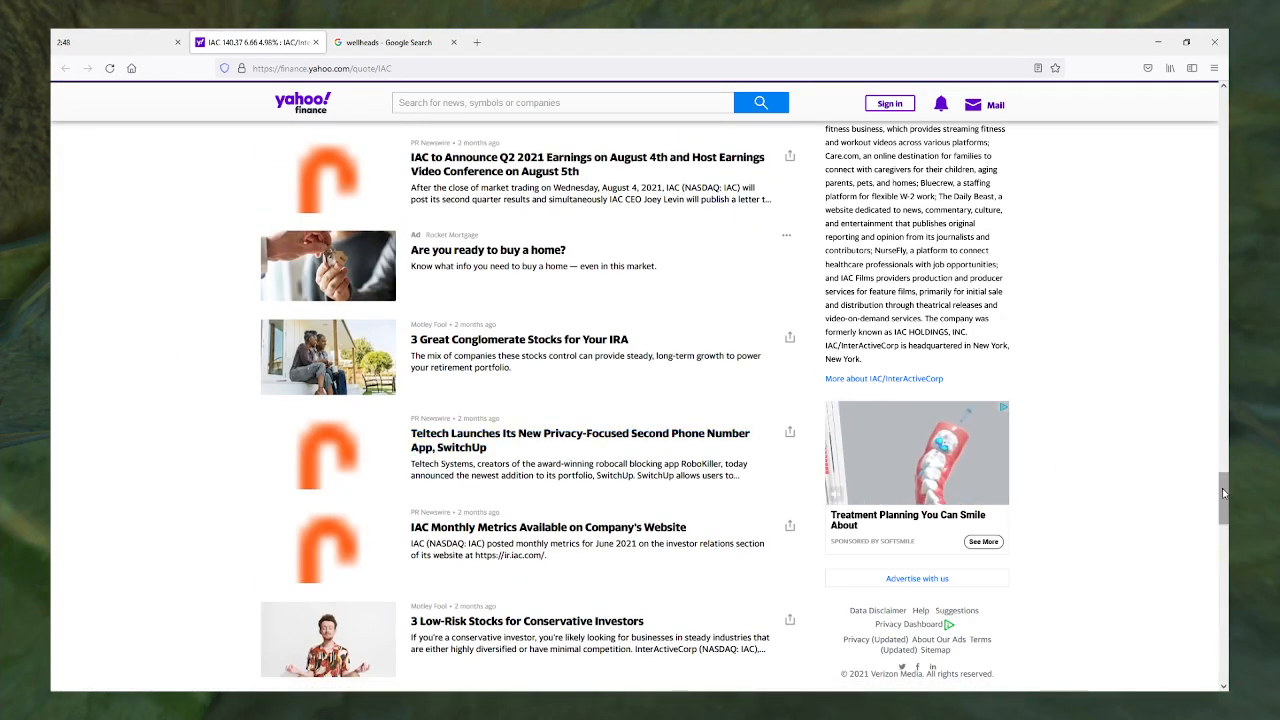
{"action": "left_click_drag", "start_coordinate": [1222, 492], "coordinate": [1222, 548]}
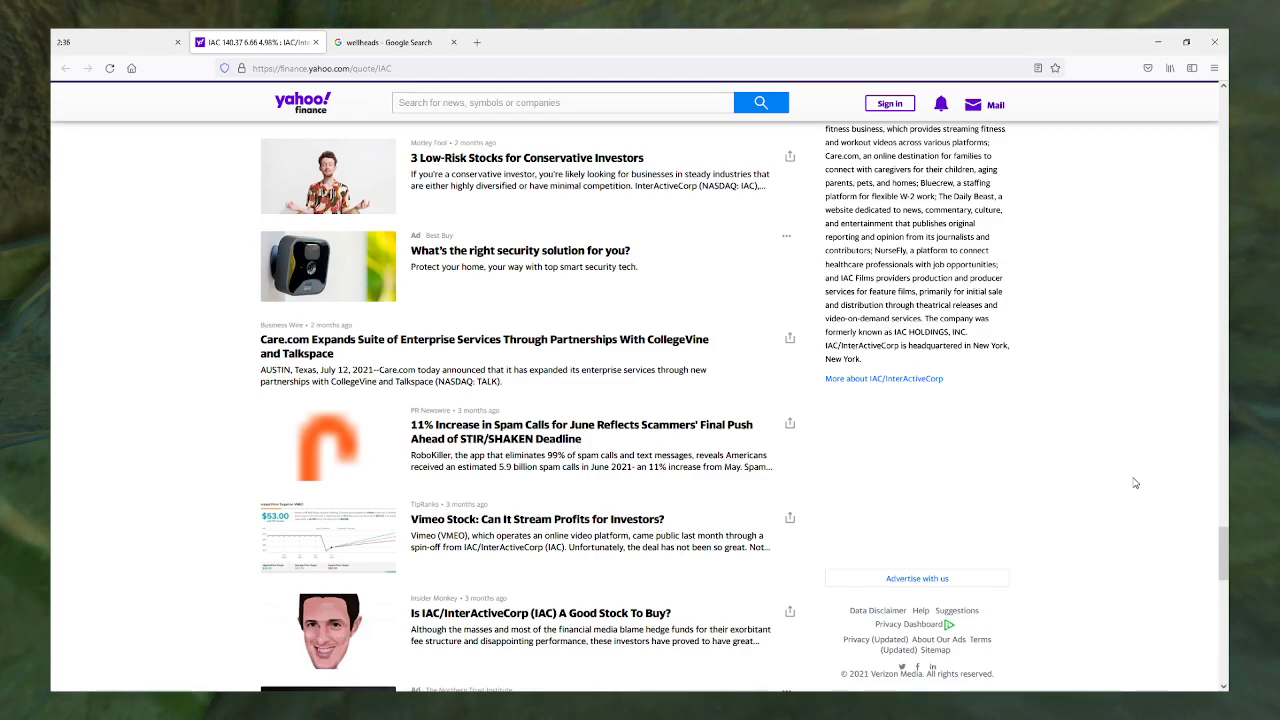
{"action": "scroll", "coordinate": [640, 400], "scroll_direction": "up", "scroll_amount": 5}
{"action": "scroll", "coordinate": [400, 400], "scroll_direction": "up", "scroll_amount": 5}
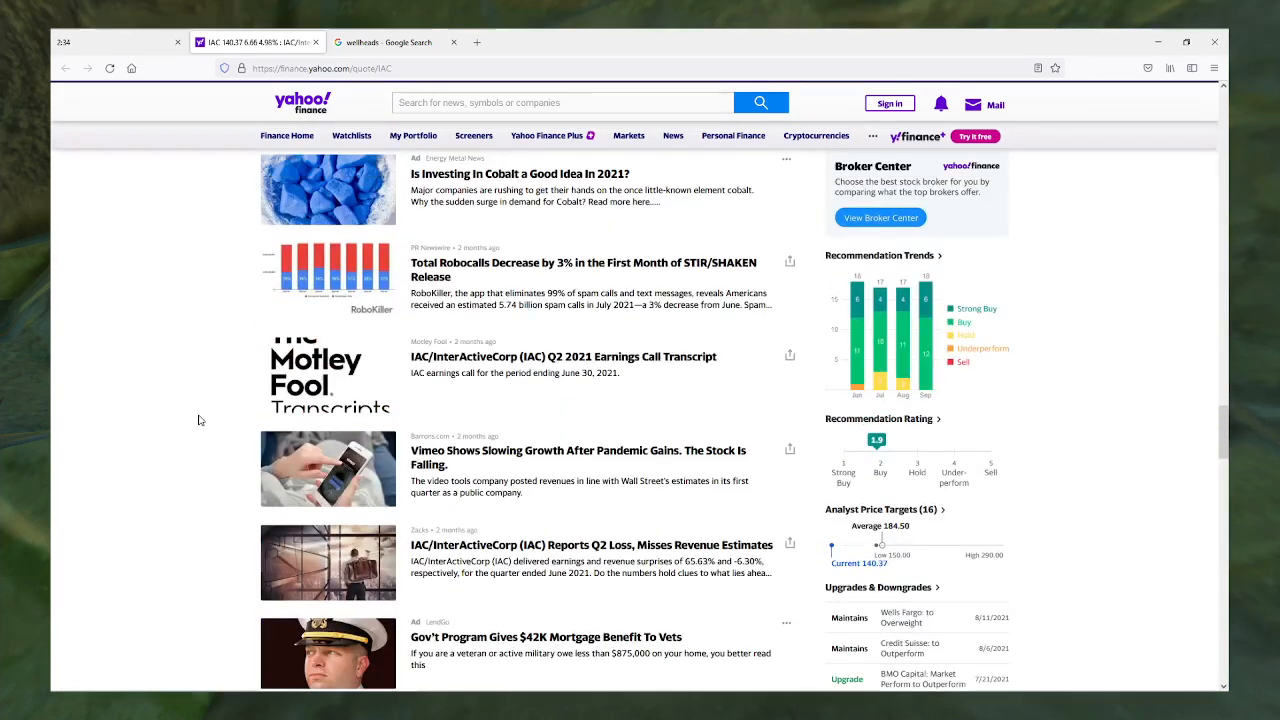
{"action": "scroll", "coordinate": [197, 420], "scroll_direction": "up", "scroll_amount": 5}
{"action": "scroll", "coordinate": [197, 420], "scroll_direction": "up", "scroll_amount": 5}
{"action": "scroll", "coordinate": [195, 420], "scroll_direction": "up", "scroll_amount": 5}
{"action": "scroll", "coordinate": [193, 421], "scroll_direction": "up", "scroll_amount": 5}
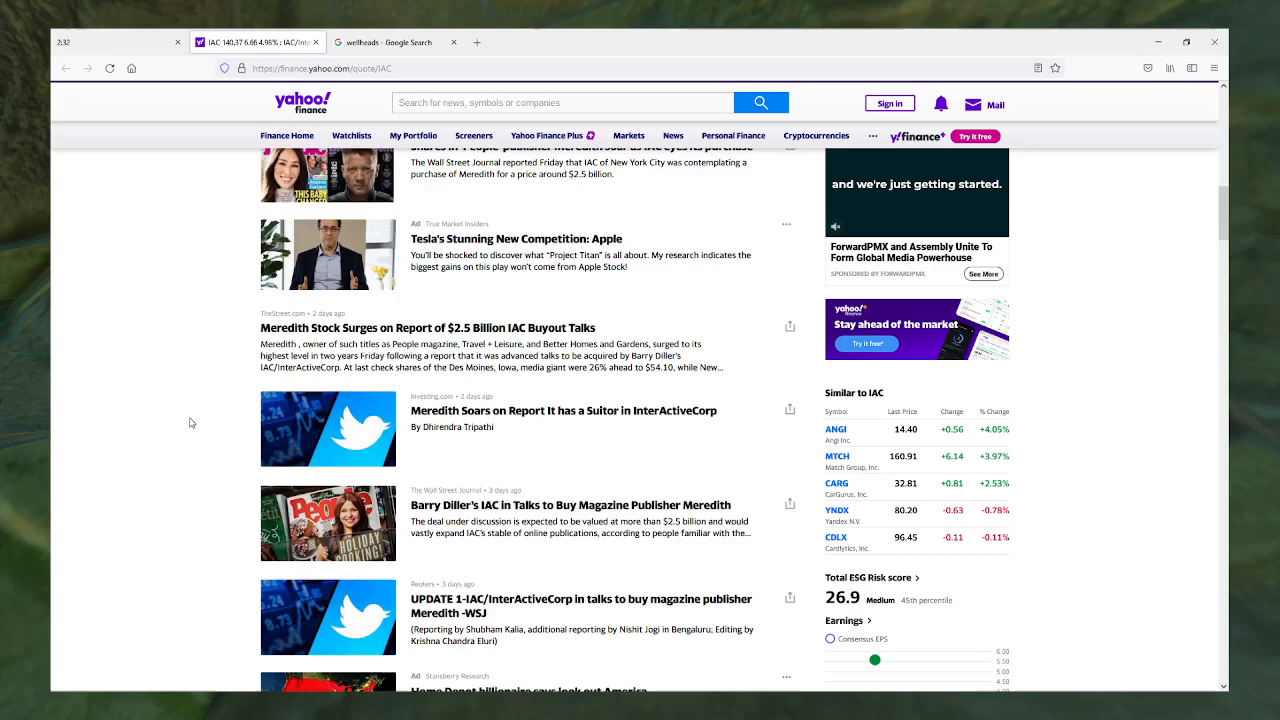
{"action": "scroll", "coordinate": [190, 422], "scroll_direction": "up", "scroll_amount": 5}
{"action": "scroll", "coordinate": [190, 422], "scroll_direction": "up", "scroll_amount": 10}
{"action": "scroll", "coordinate": [190, 422], "scroll_direction": "down", "scroll_amount": 5}
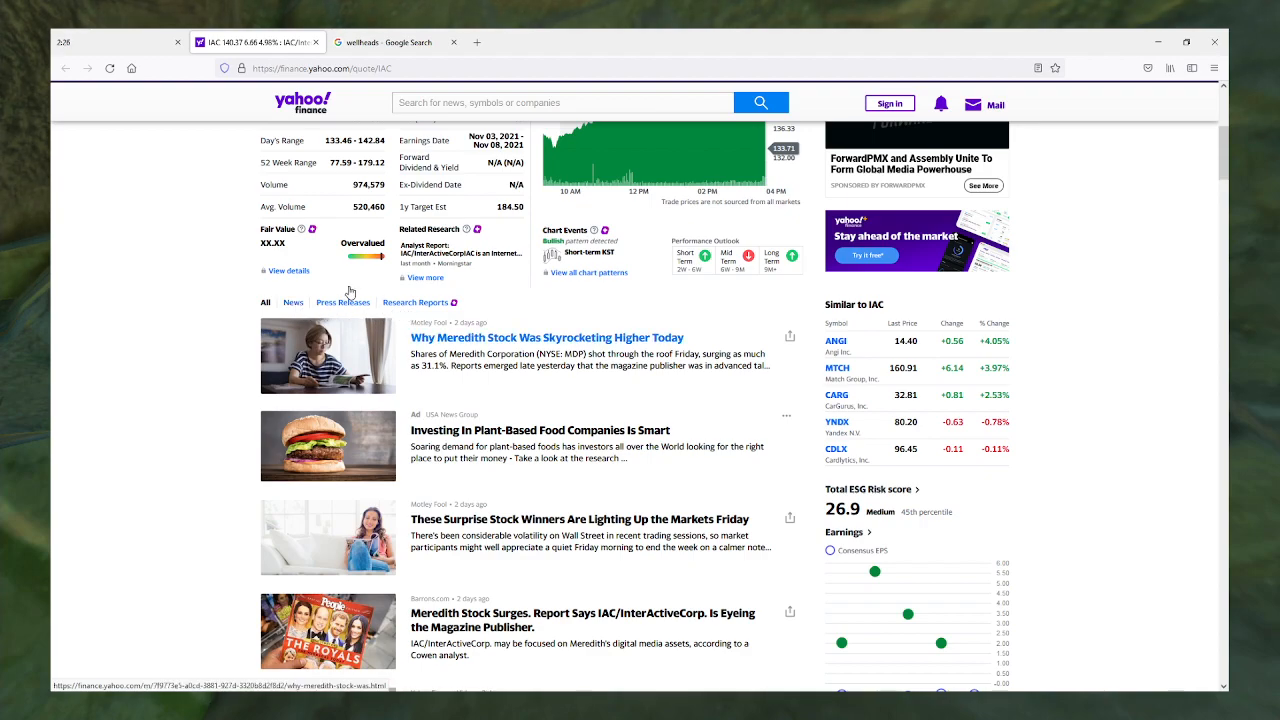
Step: Filter IAC's feed to News, then narrow it to Press Releases only
{"action": "left_click", "coordinate": [293, 302]}
{"action": "scroll", "coordinate": [148, 346], "scroll_direction": "down", "scroll_amount": 3}
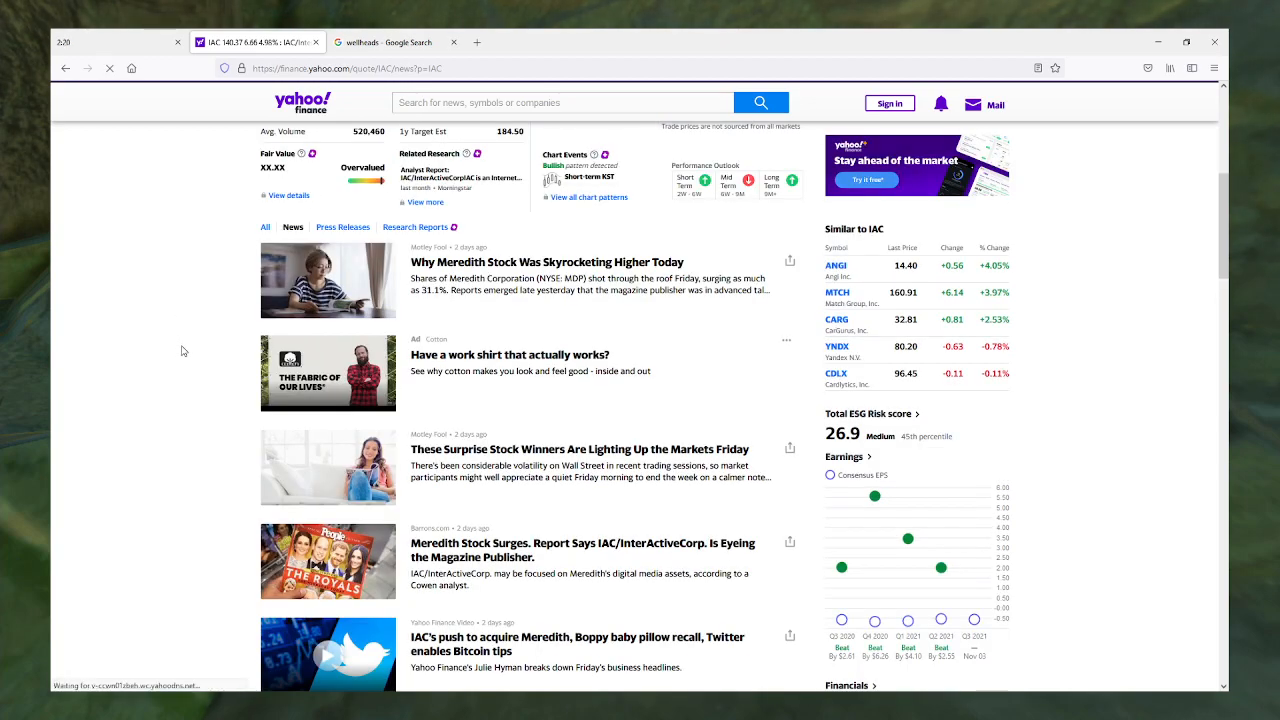
{"action": "left_click", "coordinate": [343, 227]}
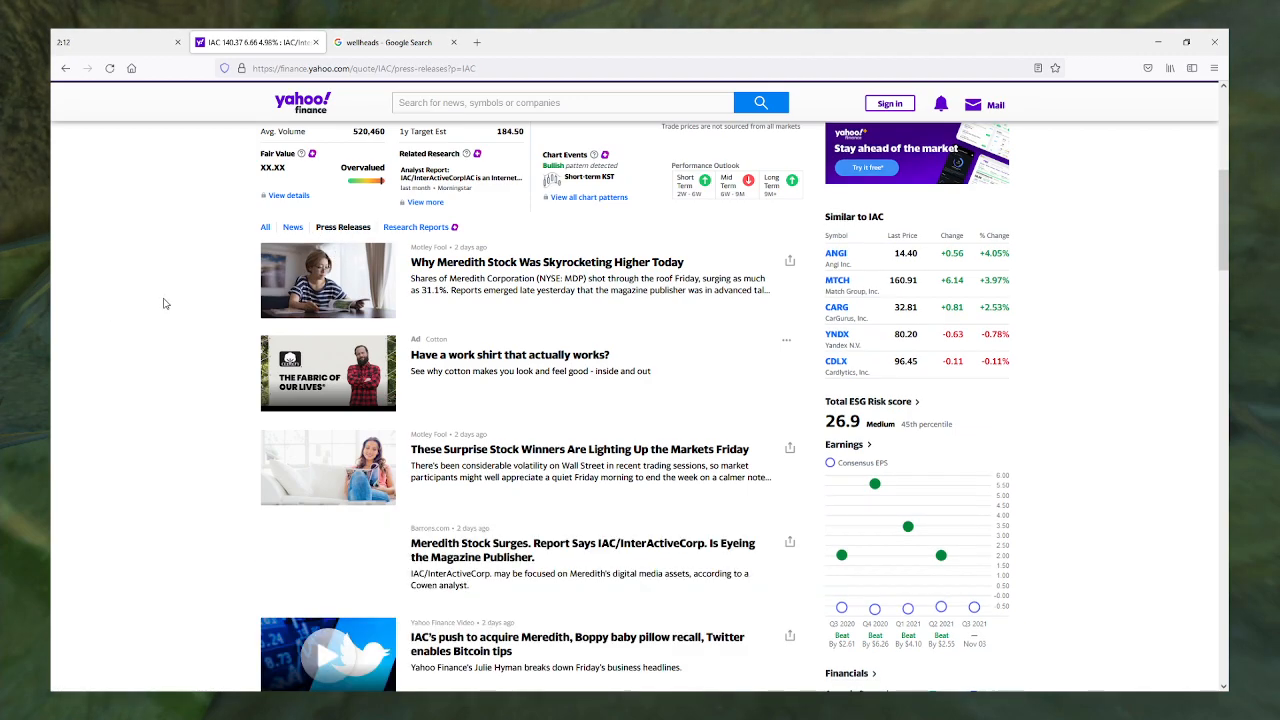
{"action": "scroll", "coordinate": [163, 303], "scroll_direction": "down", "scroll_amount": 5}
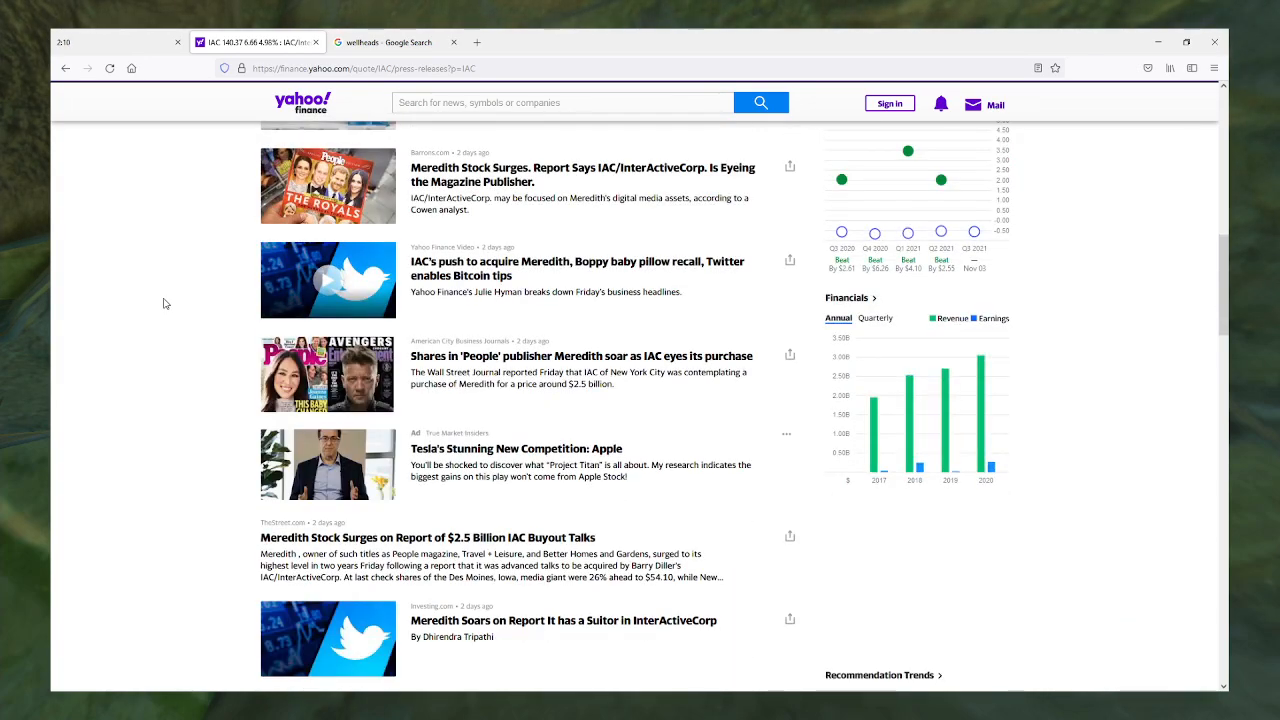
{"action": "scroll", "coordinate": [165, 303], "scroll_direction": "down", "scroll_amount": 3}
{"action": "scroll", "coordinate": [165, 303], "scroll_direction": "up", "scroll_amount": 6}
{"action": "scroll", "coordinate": [165, 303], "scroll_direction": "down", "scroll_amount": 2}
{"action": "scroll", "coordinate": [165, 303], "scroll_direction": "down", "scroll_amount": 3}
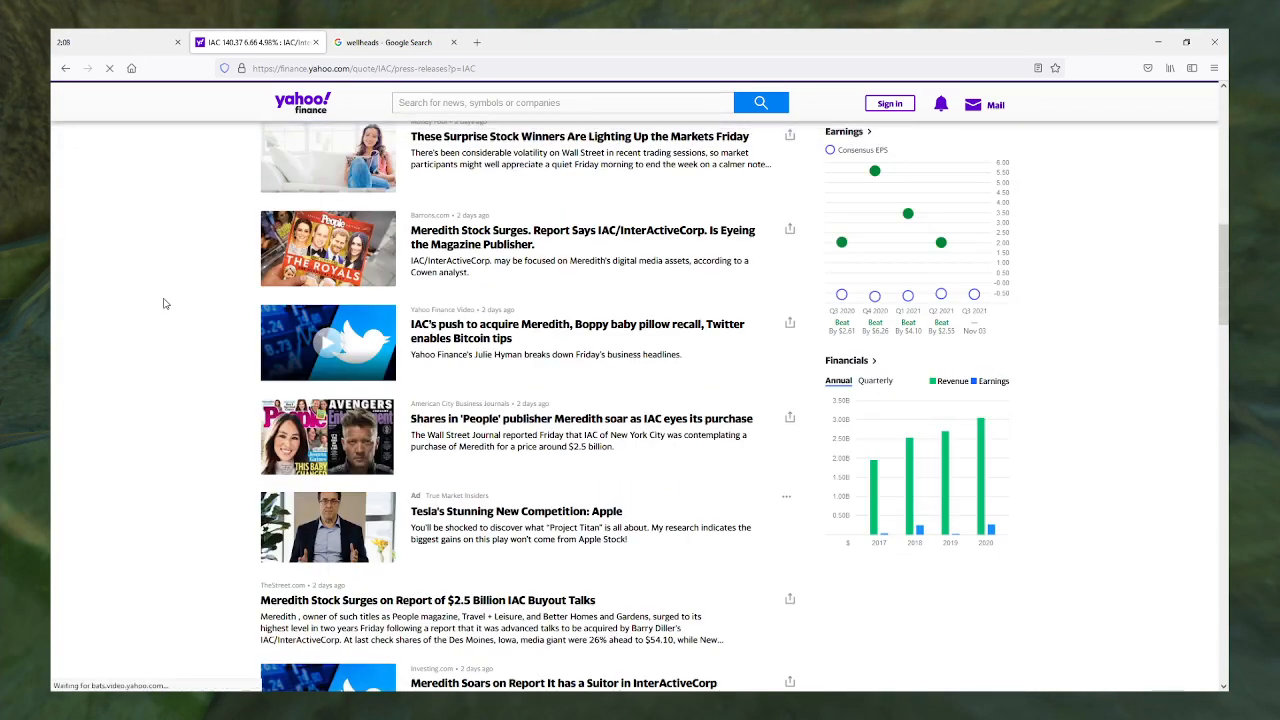
{"action": "scroll", "coordinate": [165, 303], "scroll_direction": "down", "scroll_amount": 3}
{"action": "scroll", "coordinate": [165, 303], "scroll_direction": "up", "scroll_amount": 8}
{"action": "scroll", "coordinate": [165, 303], "scroll_direction": "up", "scroll_amount": 2}
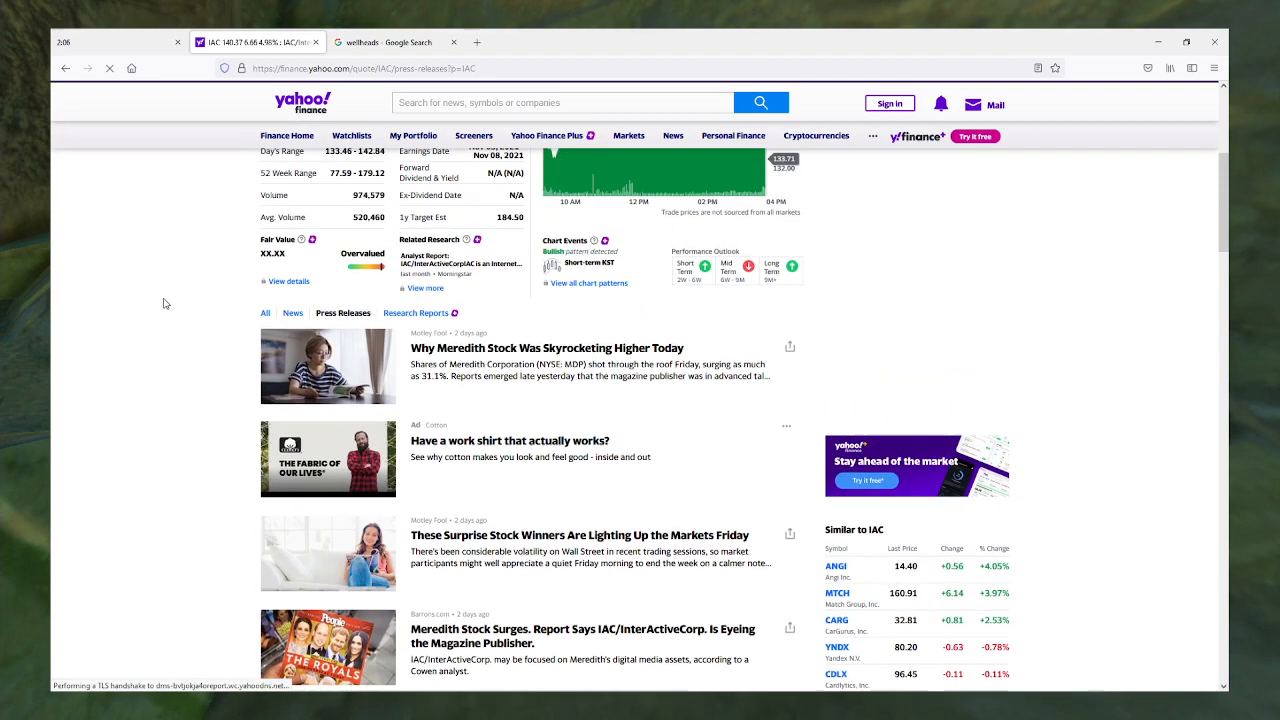
{"action": "scroll", "coordinate": [165, 303], "scroll_direction": "up", "scroll_amount": 1}
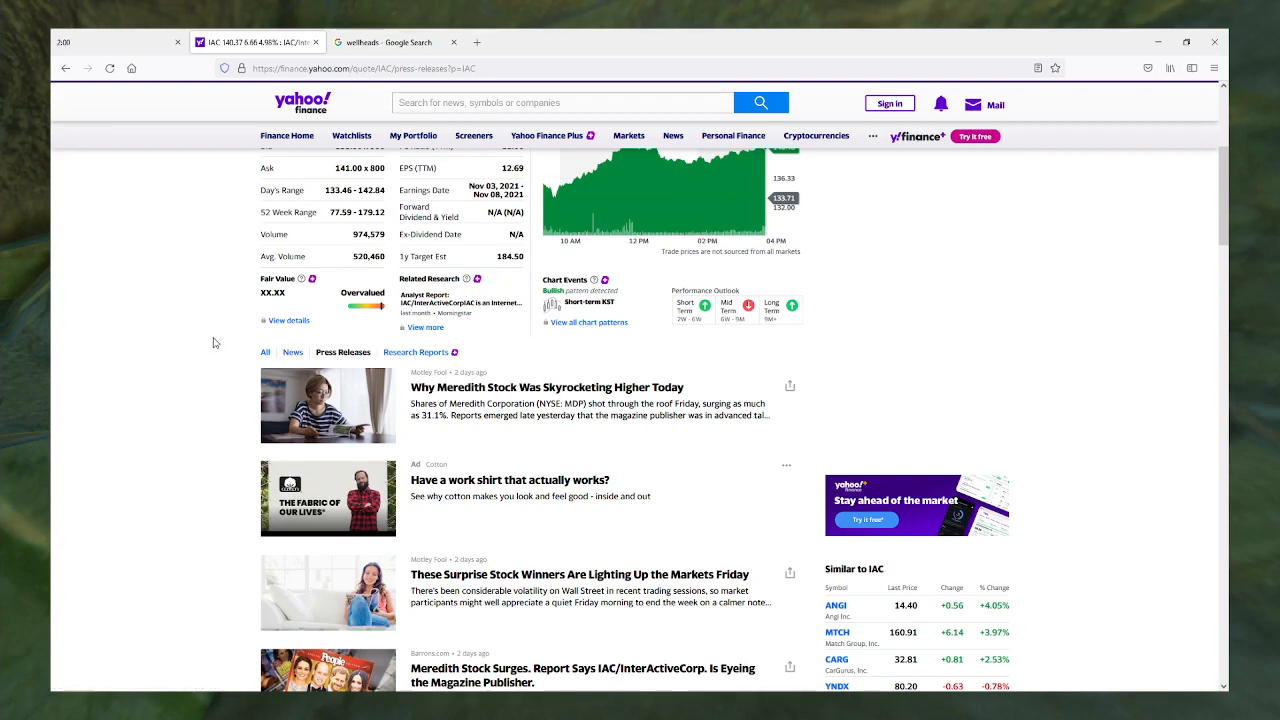
{"action": "scroll", "coordinate": [213, 341], "scroll_direction": "up", "scroll_amount": 5}
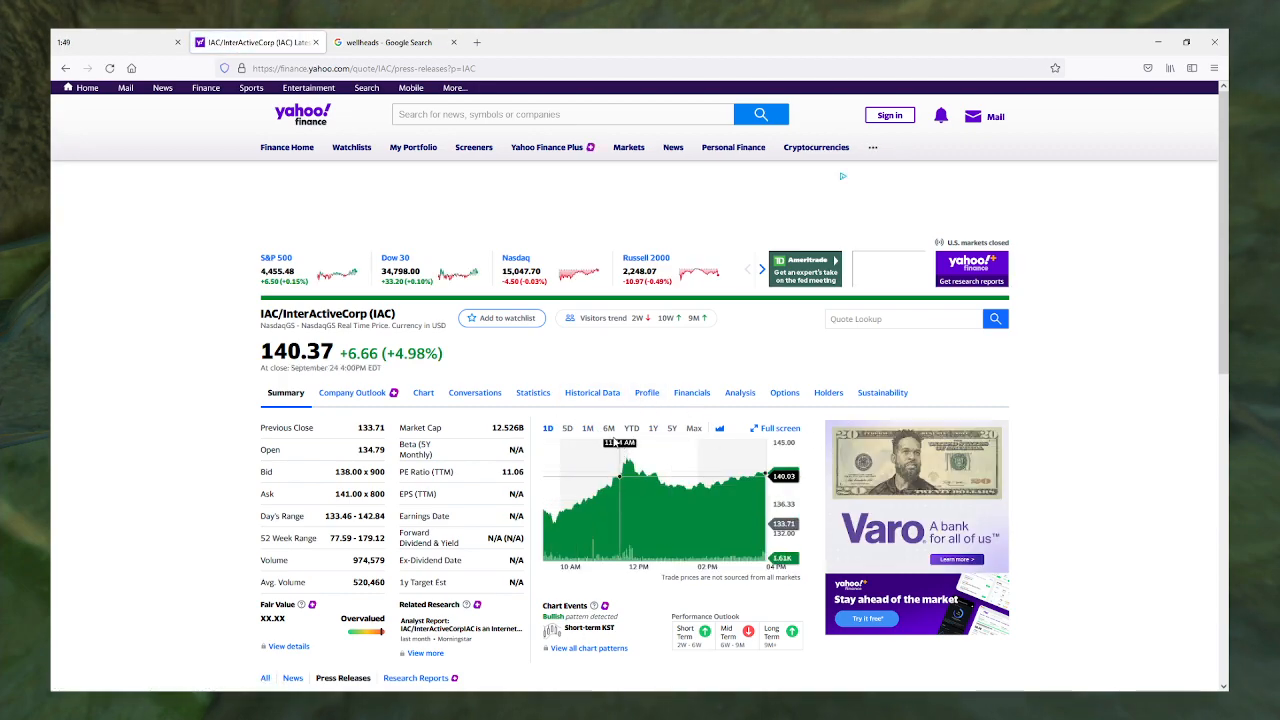
Step: Cycle IAC's chart through 1M, 6M, 1Y, 5Y and Max ranges, settling on 1Y
{"action": "left_click", "coordinate": [588, 428]}
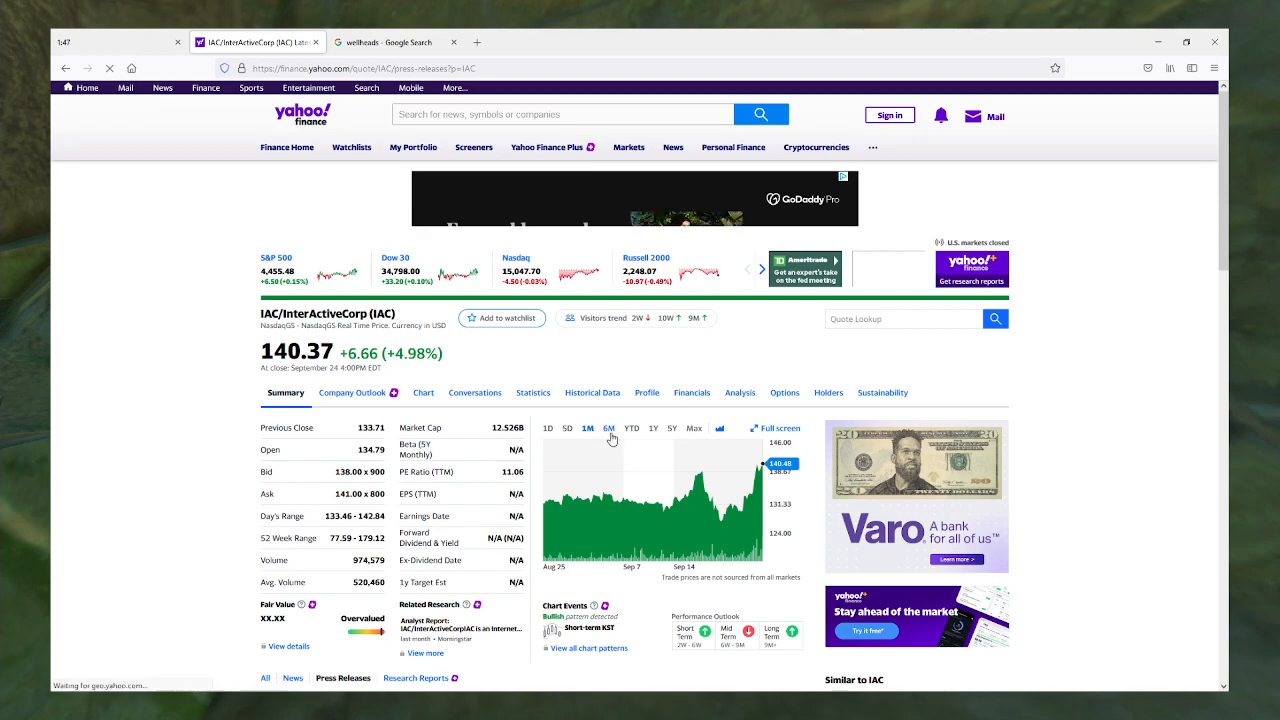
{"action": "left_click", "coordinate": [608, 428]}
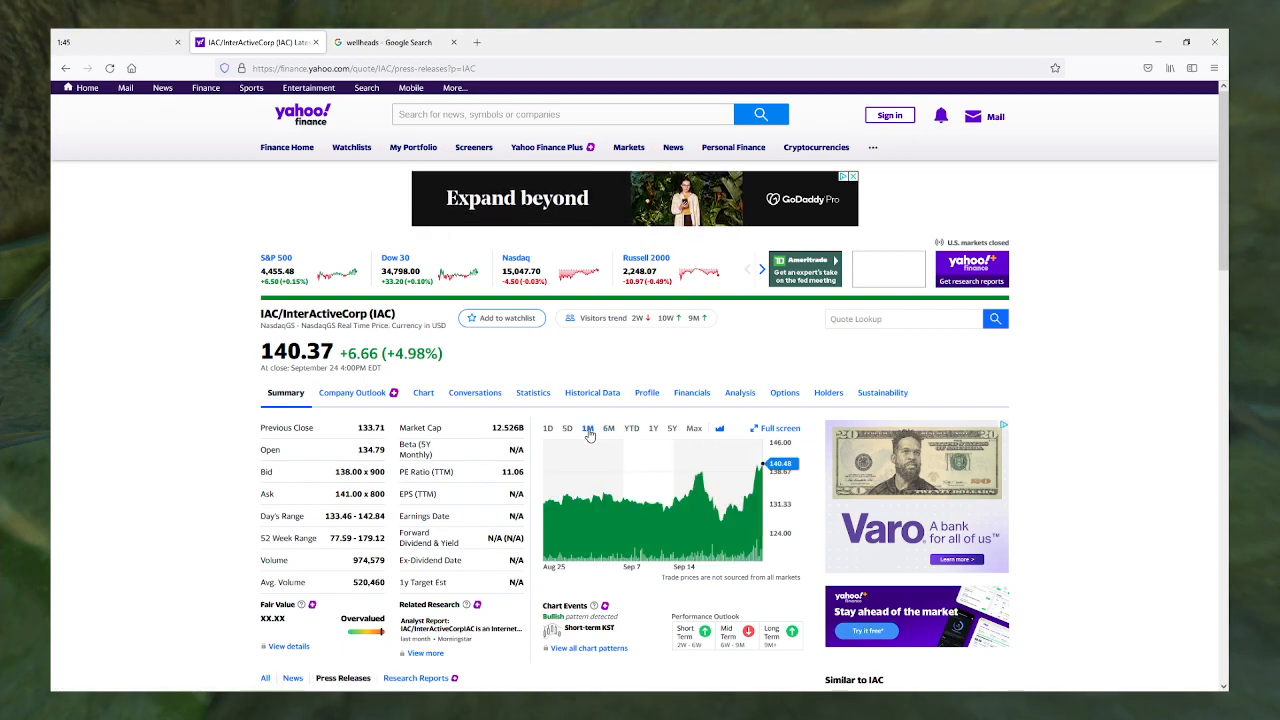
{"action": "mouse_move", "coordinate": [648, 500]}
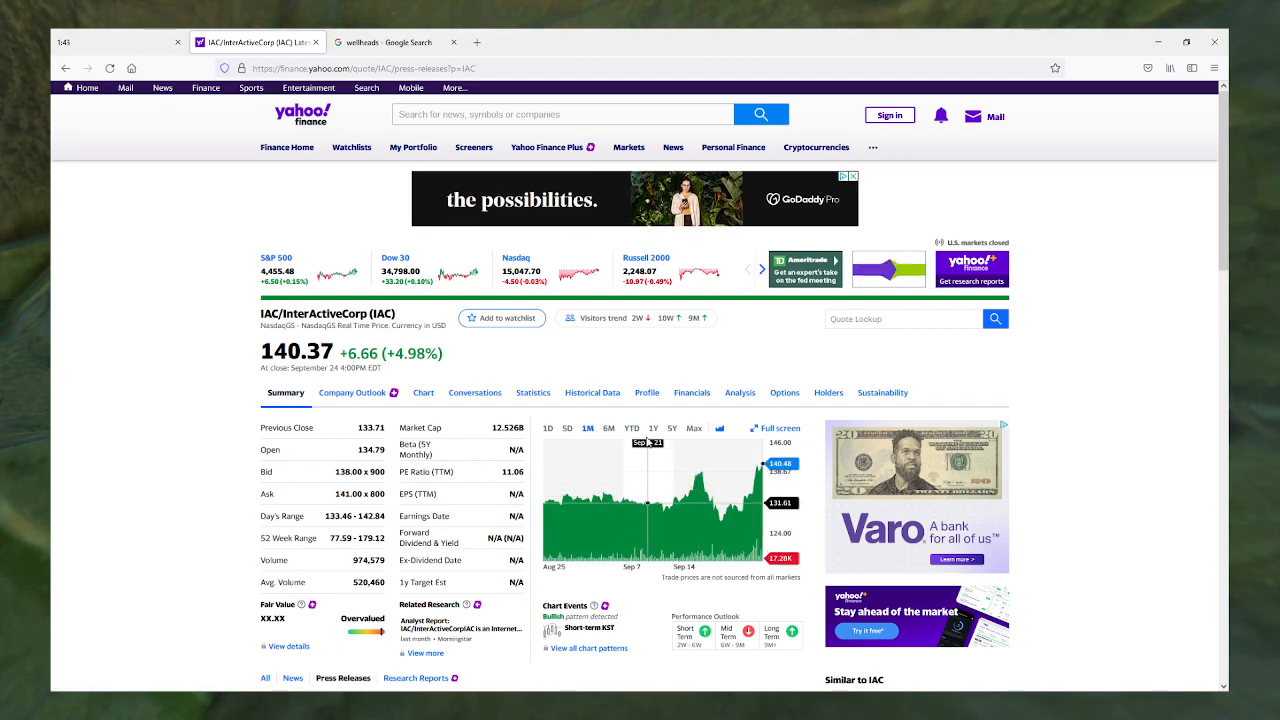
{"action": "left_click", "coordinate": [653, 428]}
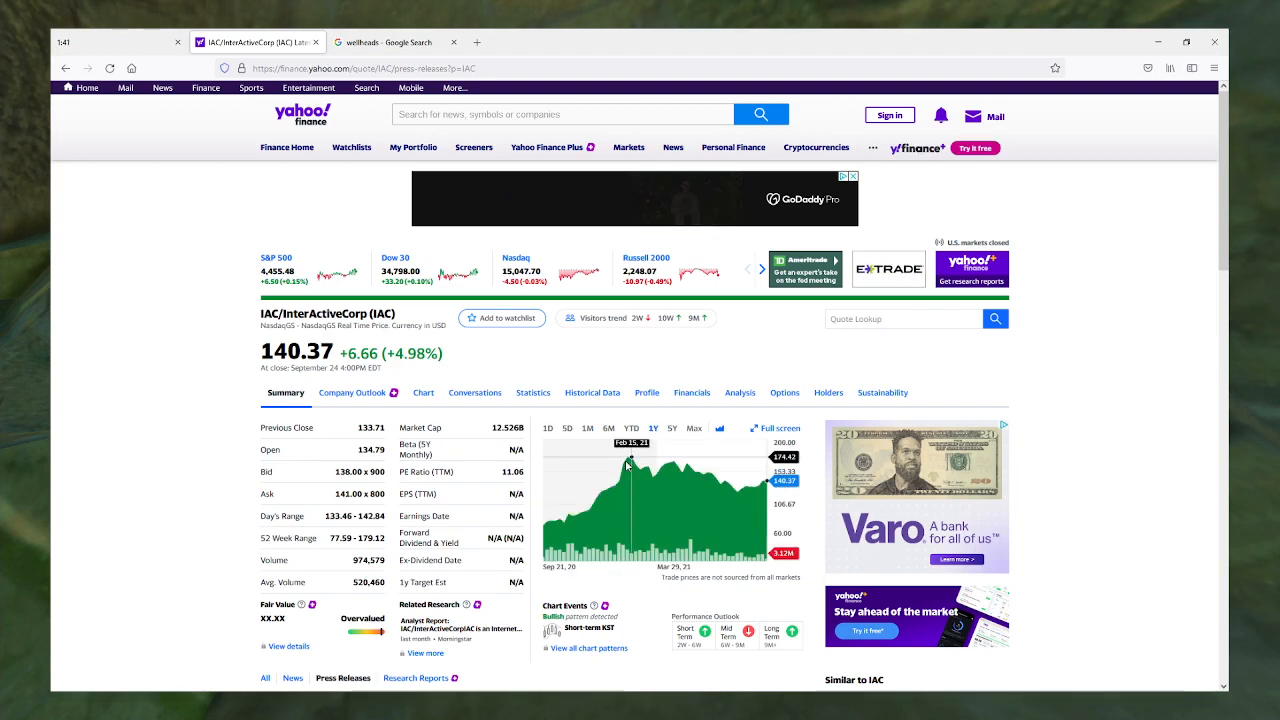
{"action": "left_click", "coordinate": [672, 428]}
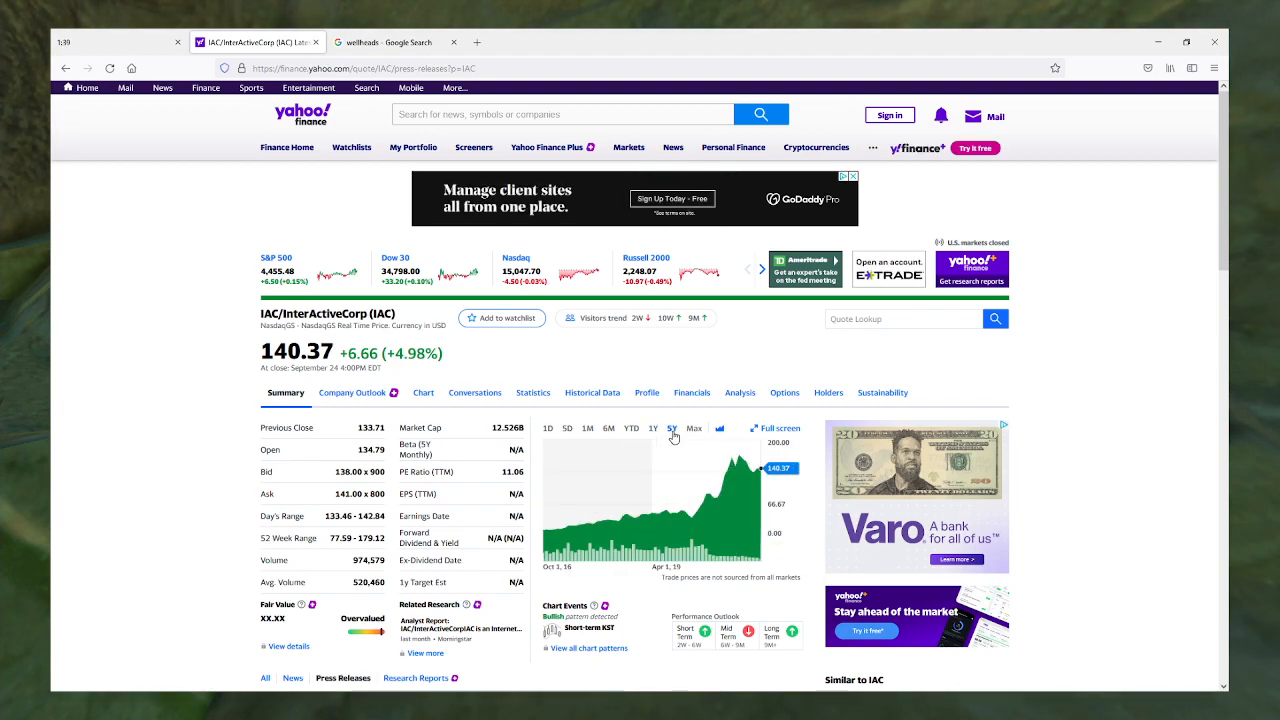
{"action": "mouse_move", "coordinate": [570, 508]}
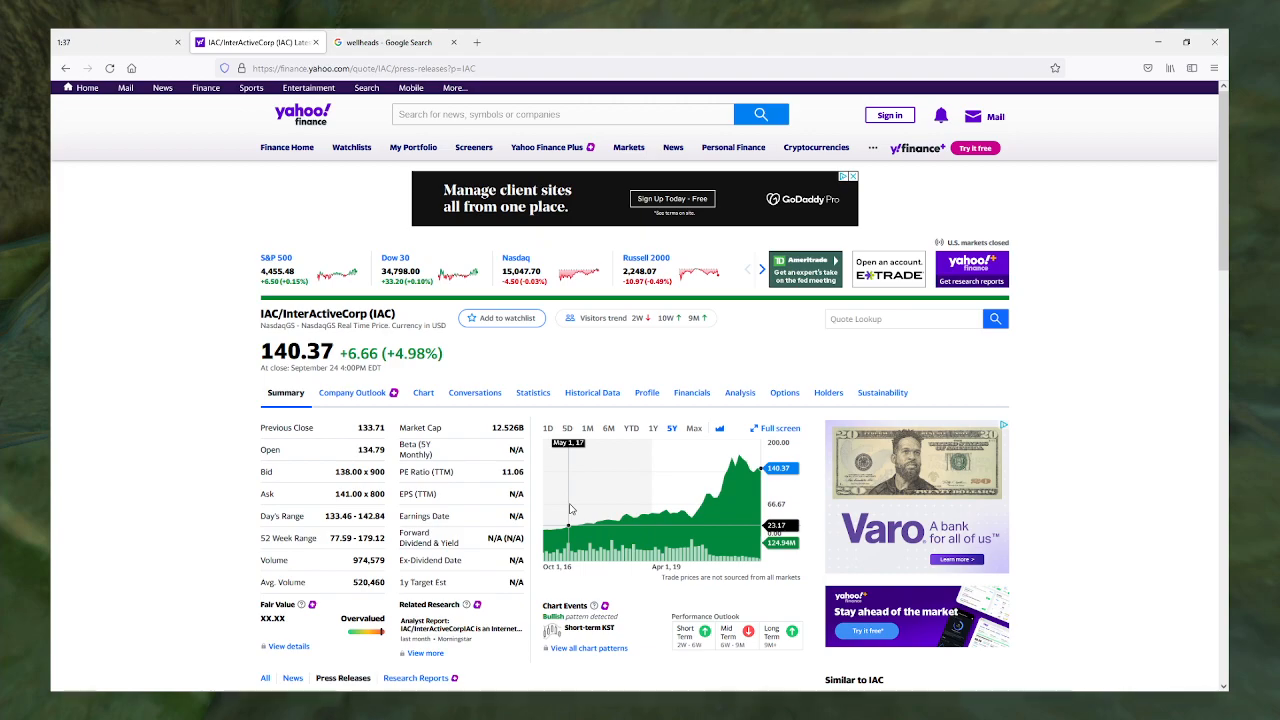
{"action": "left_click", "coordinate": [694, 428]}
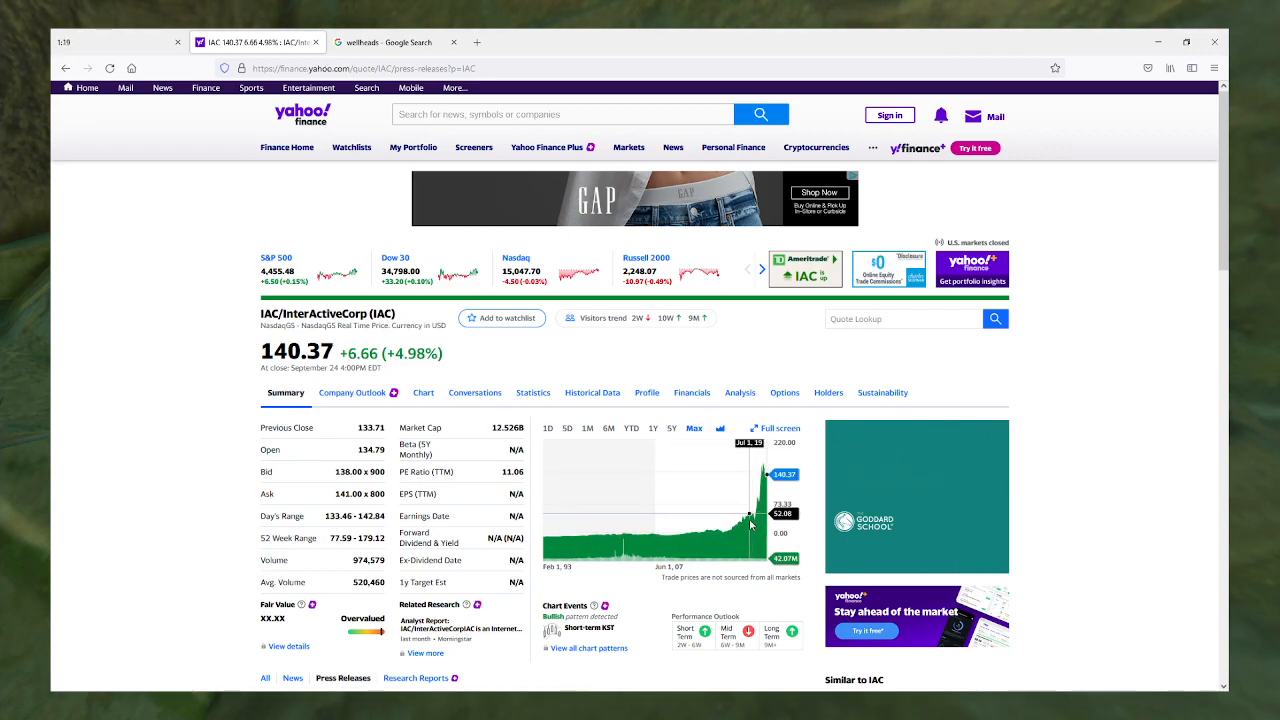
{"action": "left_click", "coordinate": [653, 428]}
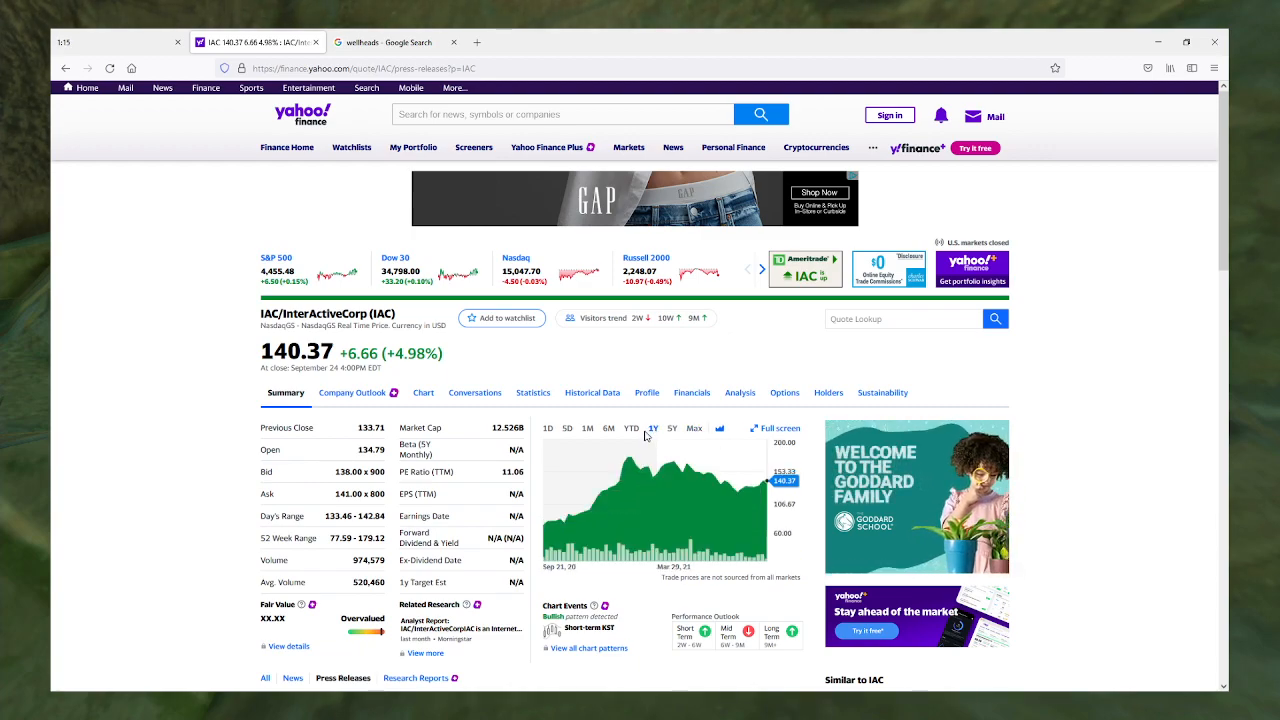
{"action": "mouse_move", "coordinate": [629, 486]}
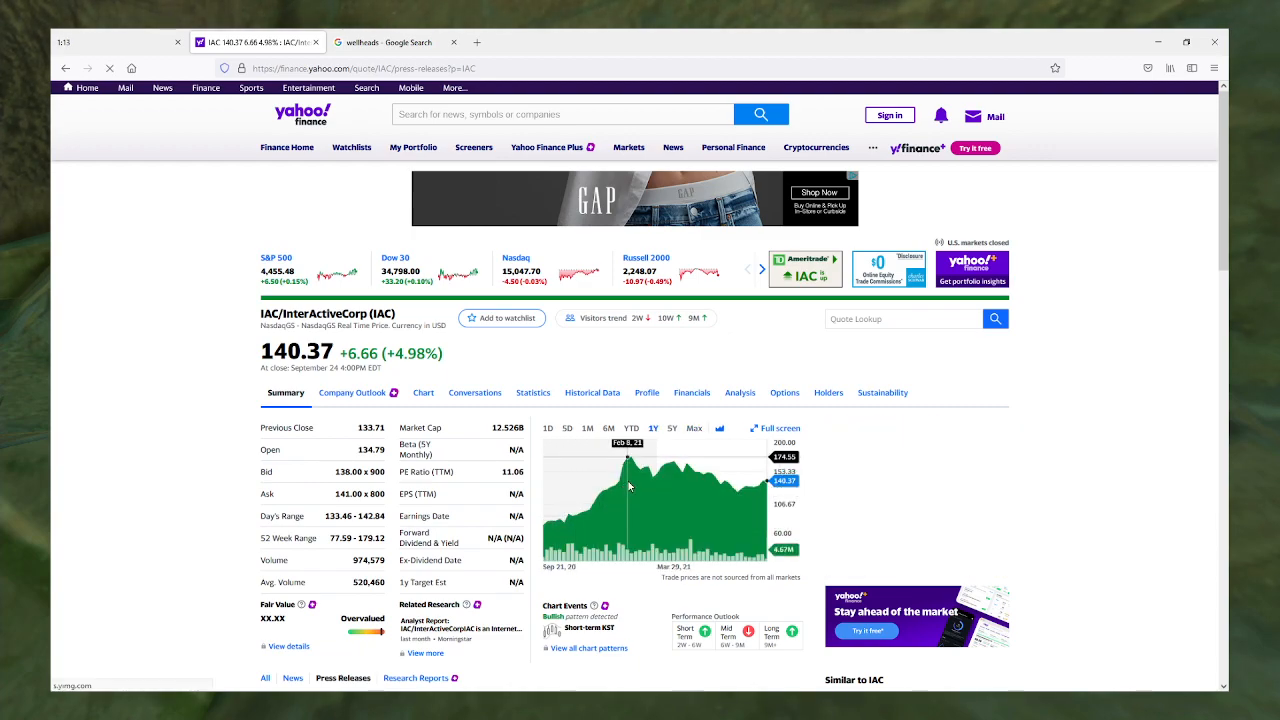
{"action": "scroll", "coordinate": [250, 465], "scroll_direction": "down", "scroll_amount": 2}
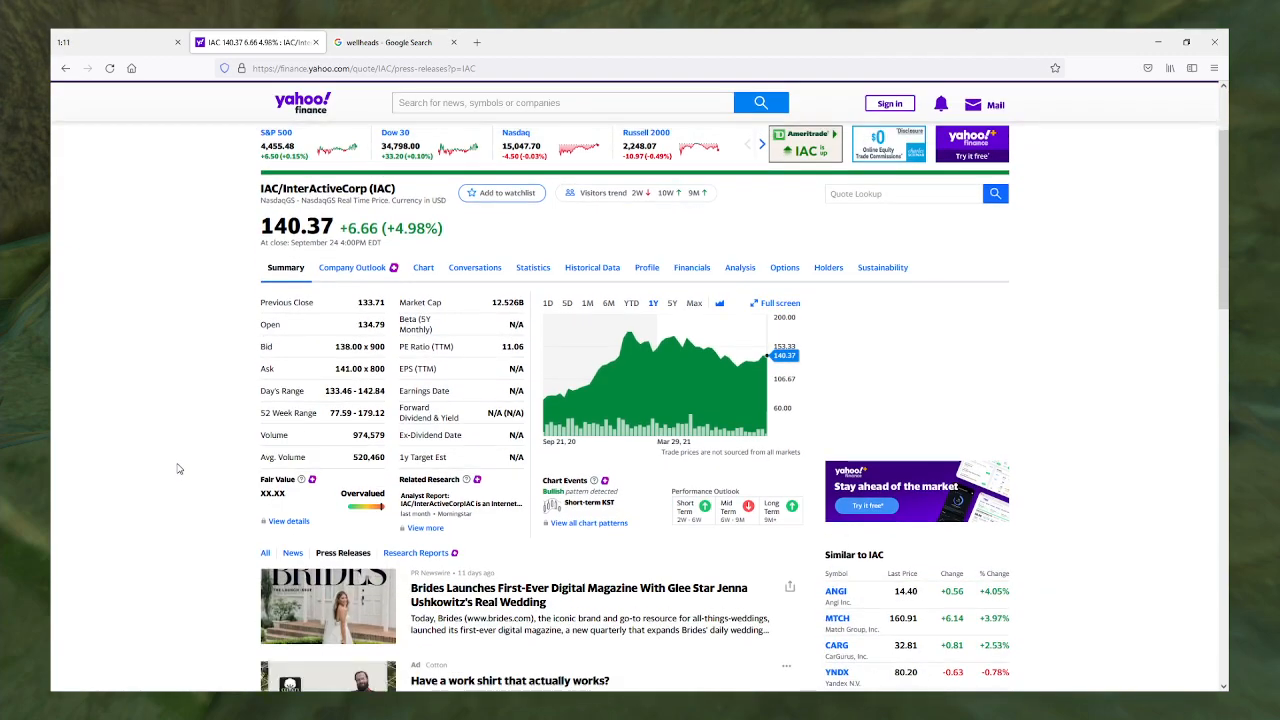
{"action": "scroll", "coordinate": [178, 468], "scroll_direction": "down", "scroll_amount": 2}
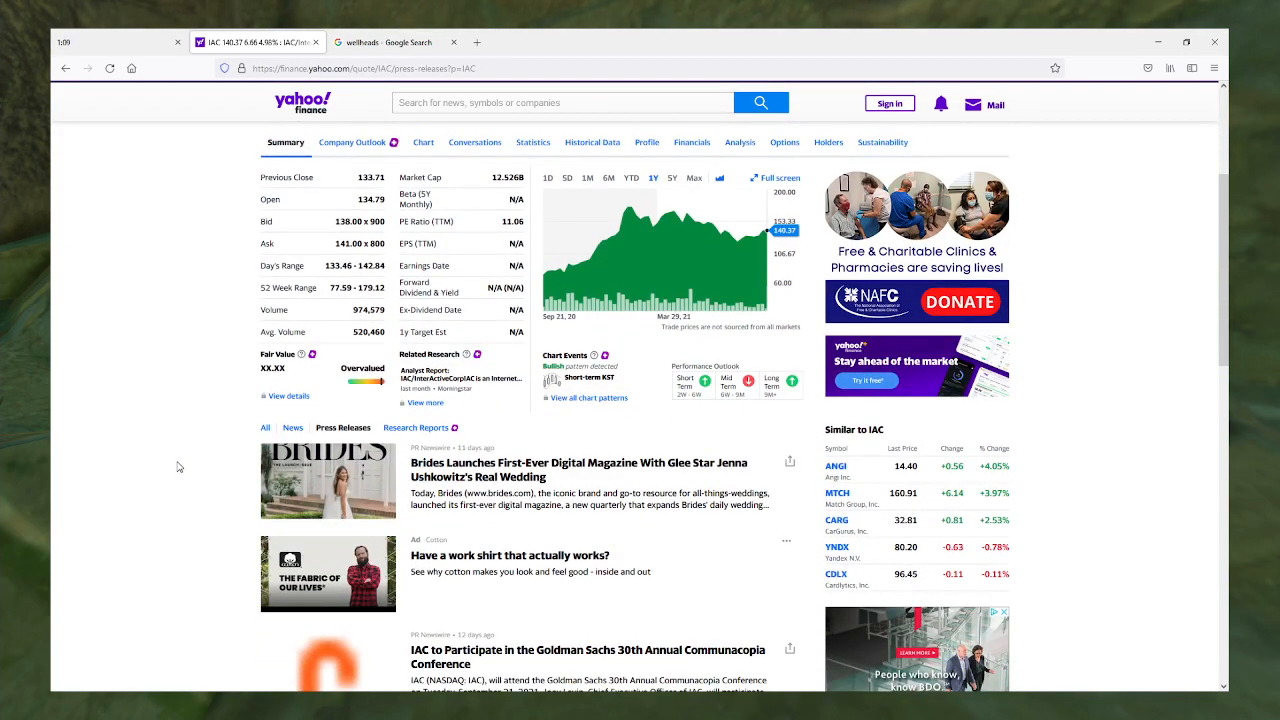
{"action": "scroll", "coordinate": [178, 466], "scroll_direction": "up", "scroll_amount": 2}
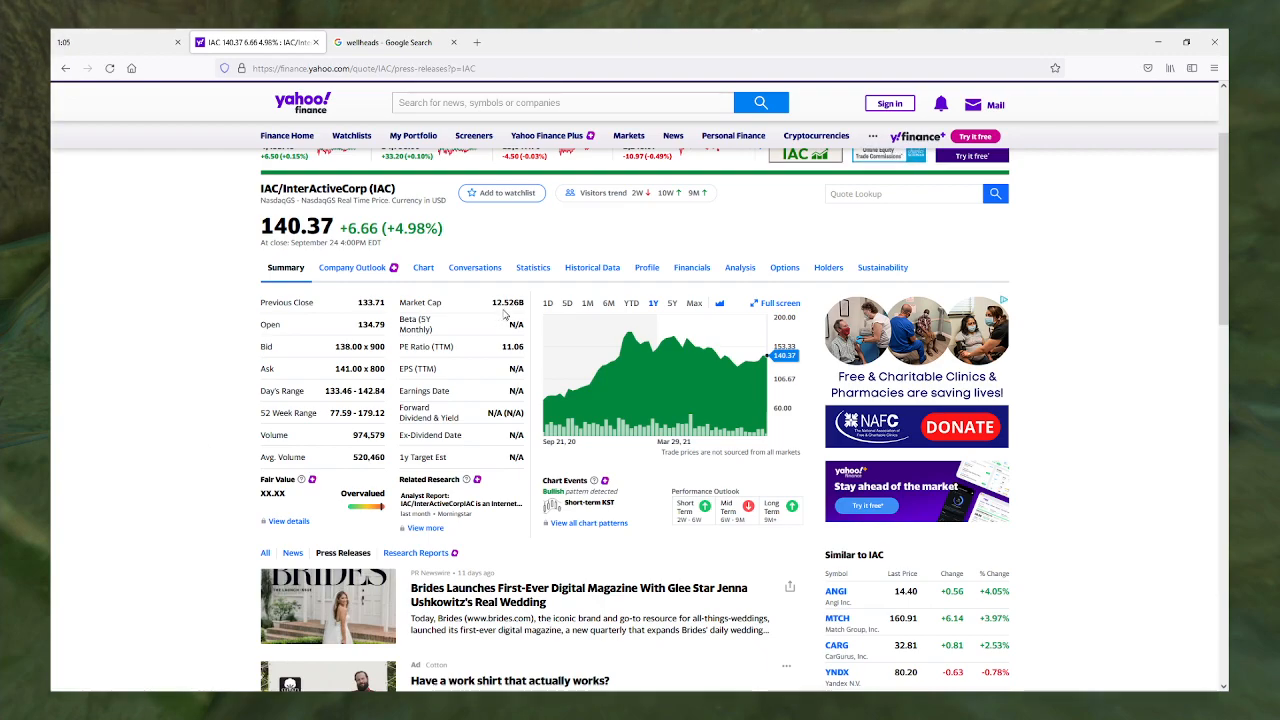
{"action": "scroll", "coordinate": [277, 321], "scroll_direction": "down", "scroll_amount": 3}
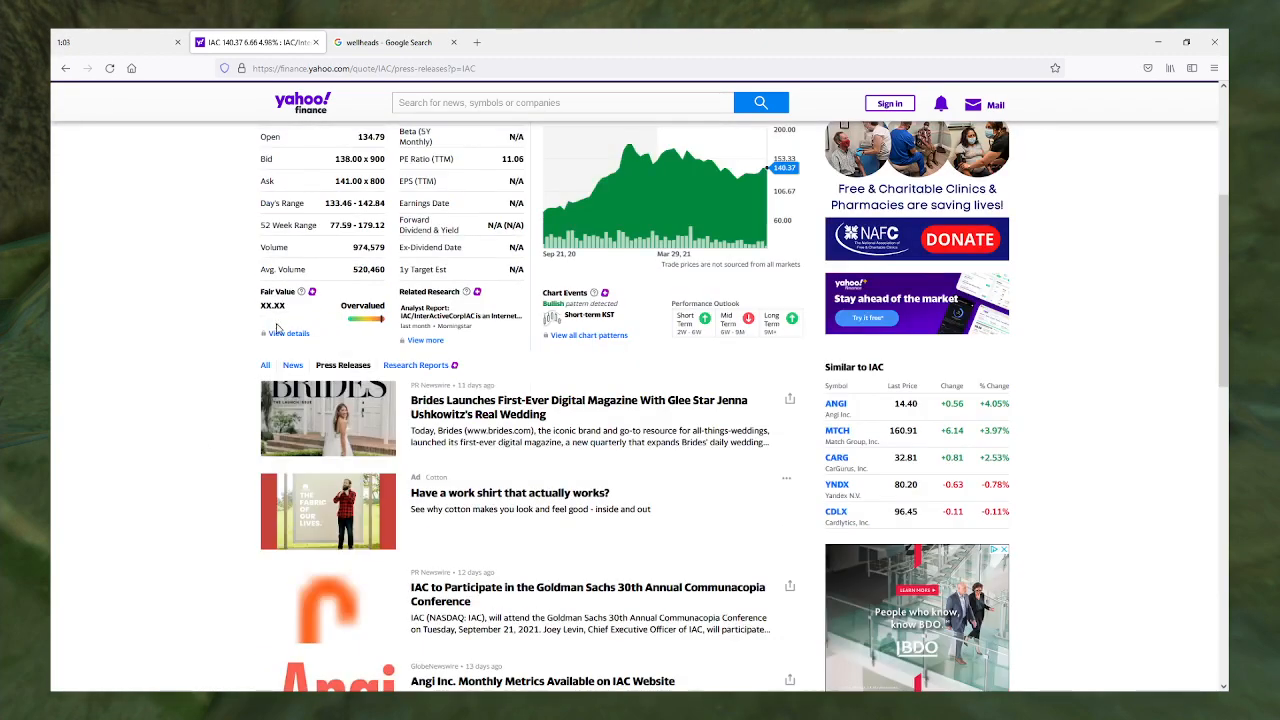
{"action": "scroll", "coordinate": [277, 325], "scroll_direction": "down", "scroll_amount": 3}
{"action": "scroll", "coordinate": [278, 329], "scroll_direction": "down", "scroll_amount": 1}
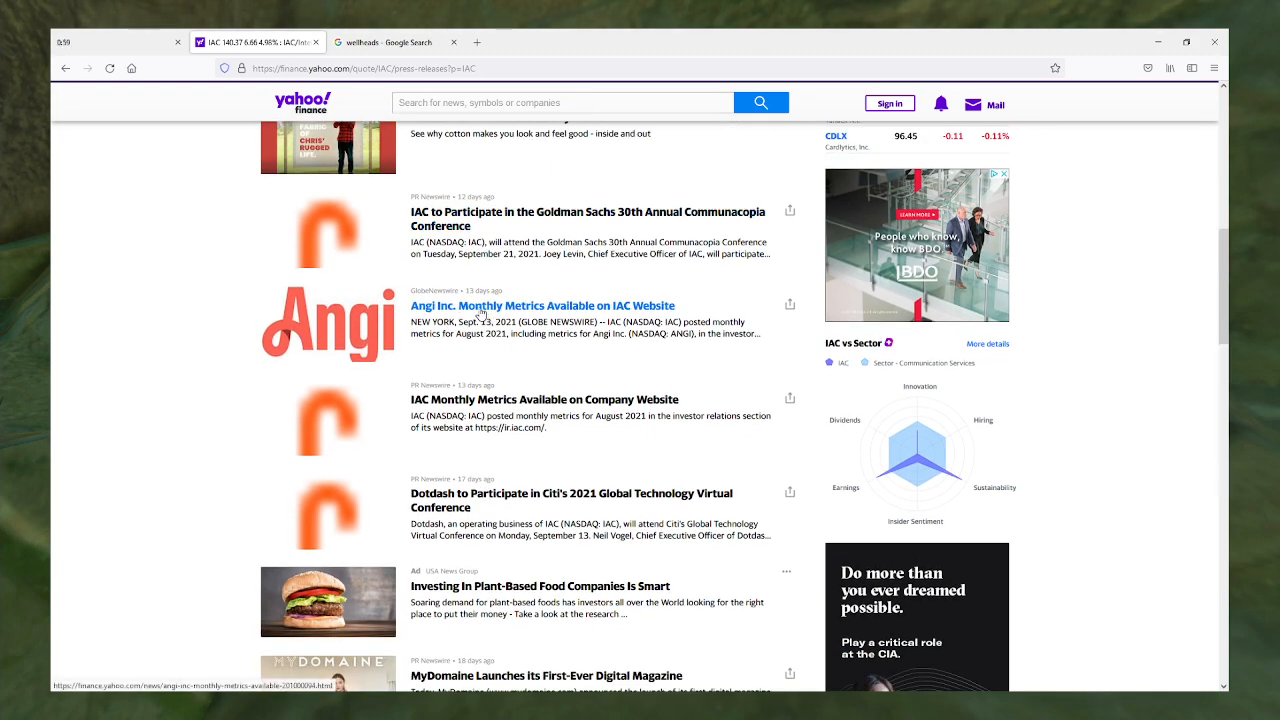
{"action": "scroll", "coordinate": [204, 320], "scroll_direction": "down", "scroll_amount": 1}
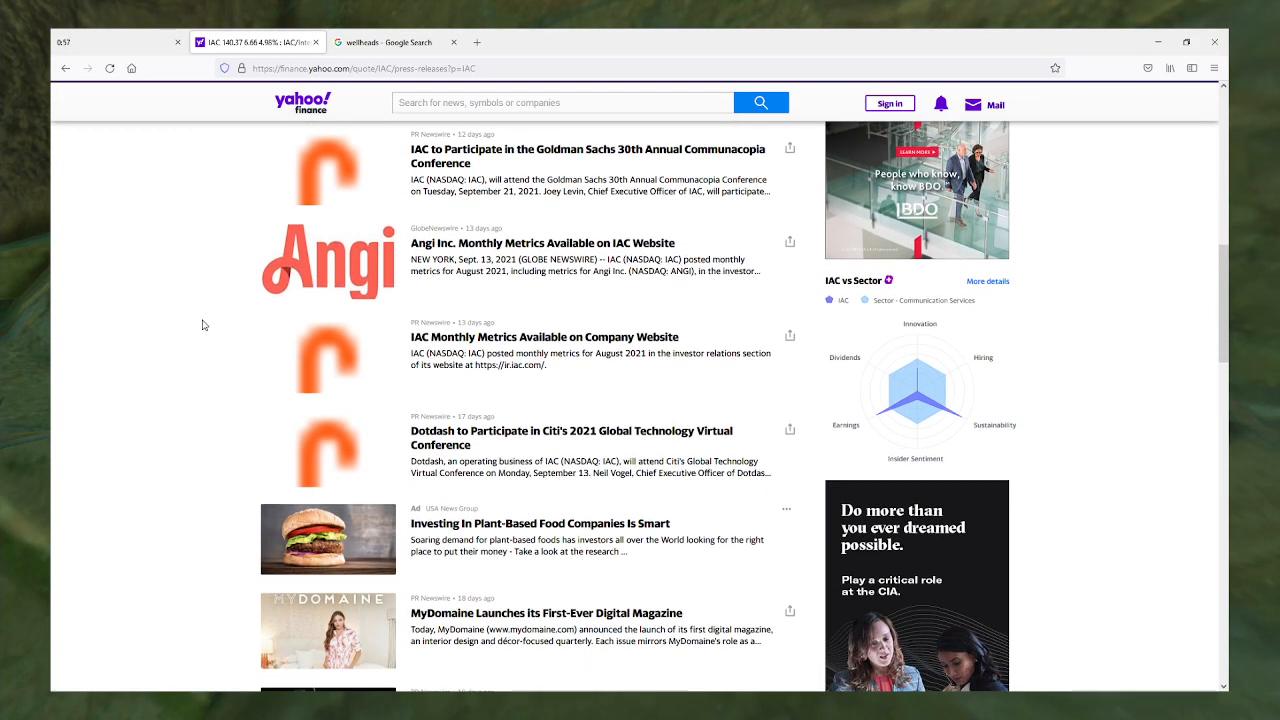
{"action": "scroll", "coordinate": [204, 325], "scroll_direction": "down", "scroll_amount": 1}
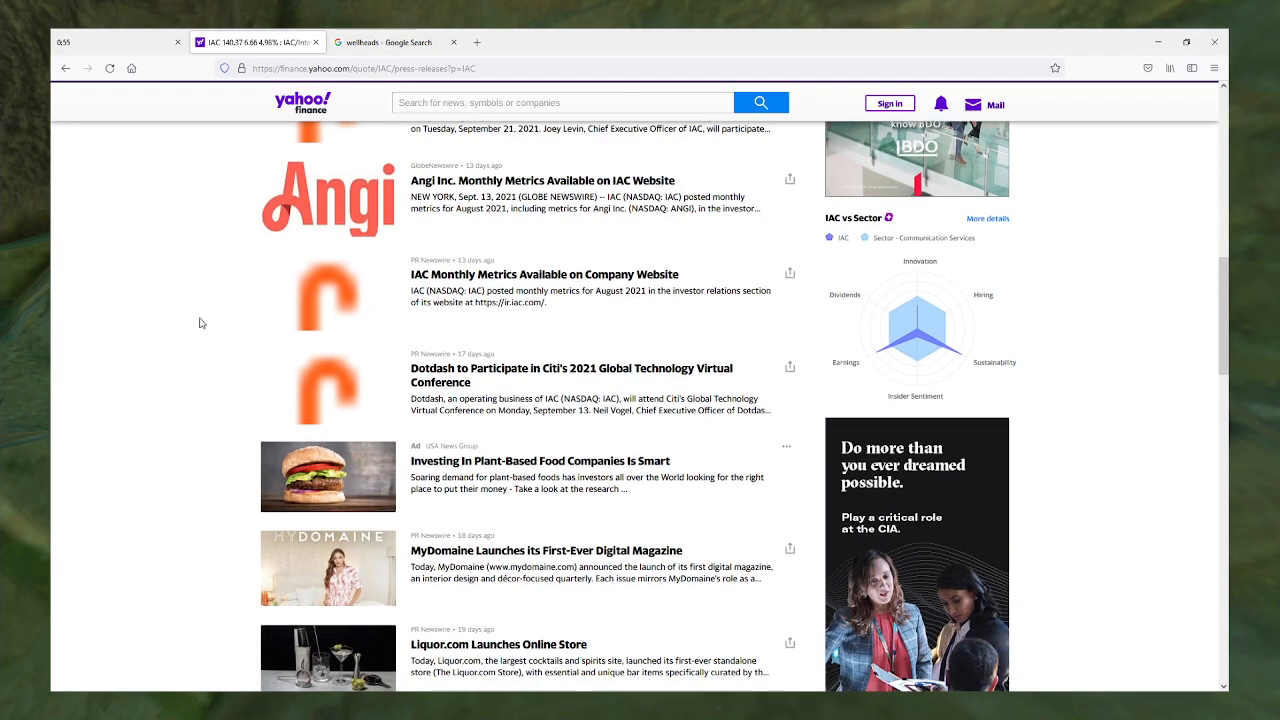
{"action": "scroll", "coordinate": [200, 322], "scroll_direction": "down", "scroll_amount": 1}
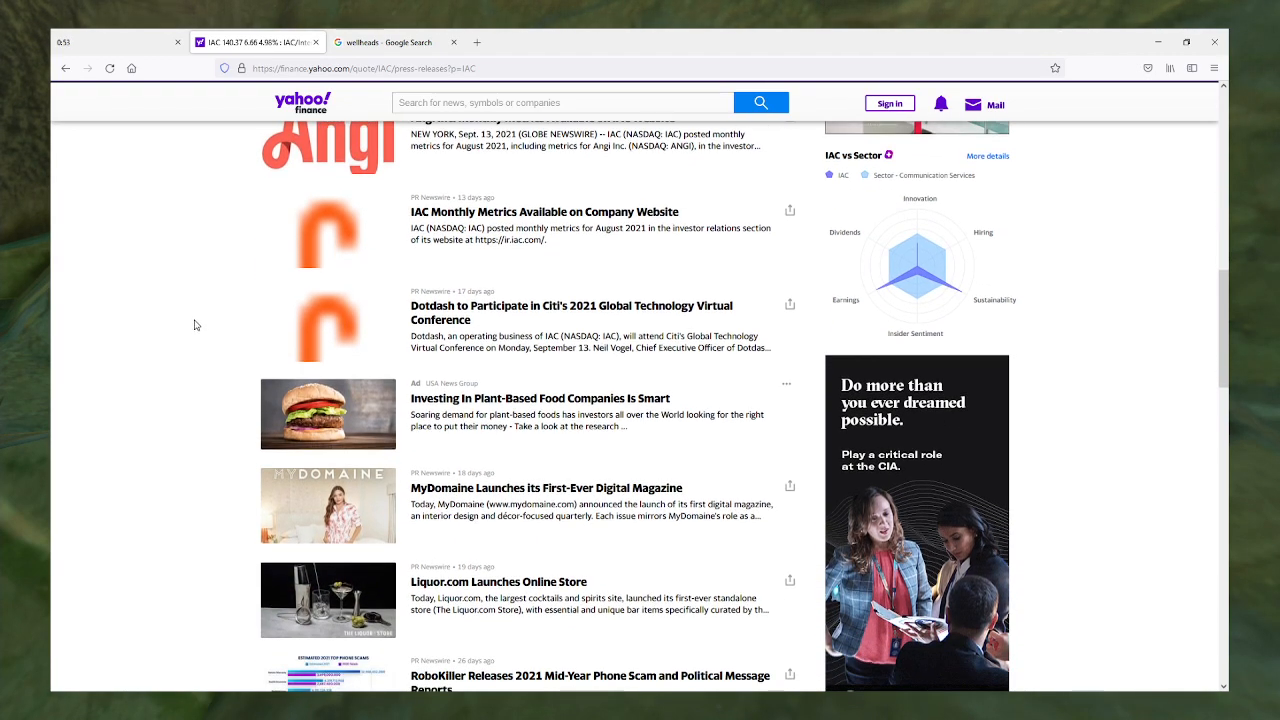
{"action": "scroll", "coordinate": [197, 323], "scroll_direction": "down", "scroll_amount": 1}
{"action": "scroll", "coordinate": [195, 324], "scroll_direction": "down", "scroll_amount": 1}
{"action": "scroll", "coordinate": [193, 325], "scroll_direction": "down", "scroll_amount": 1}
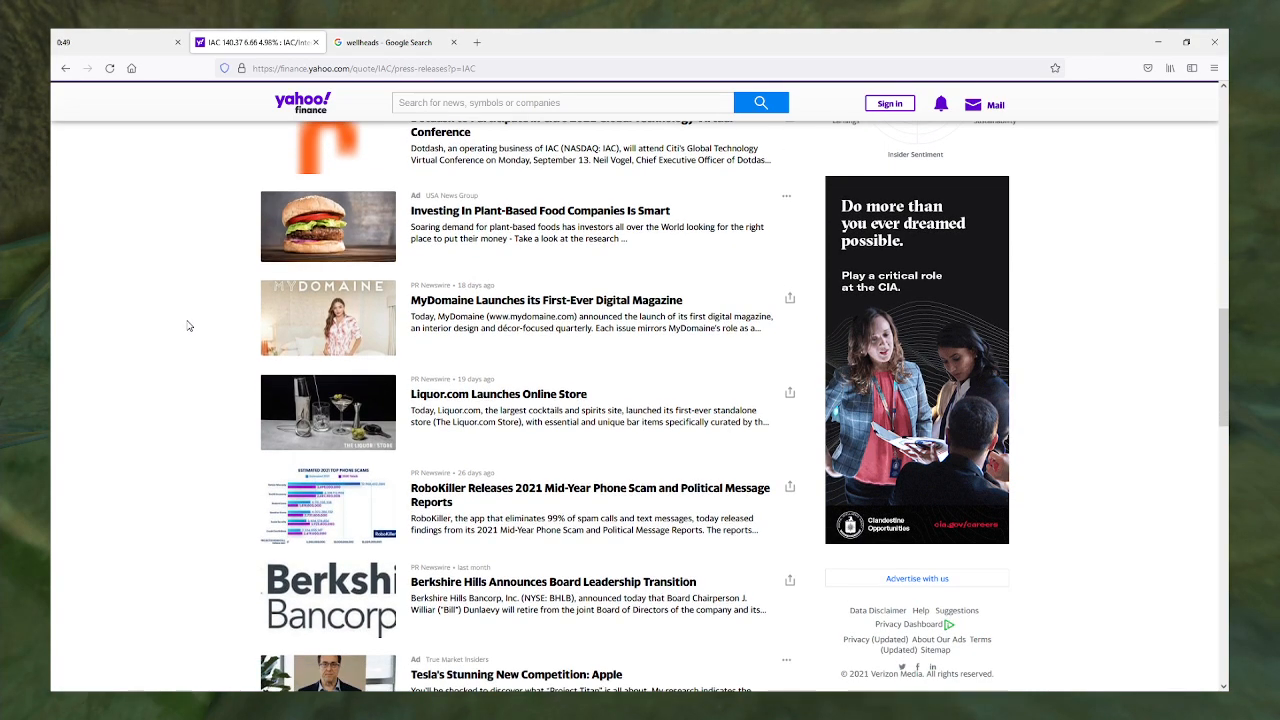
{"action": "scroll", "coordinate": [189, 326], "scroll_direction": "down", "scroll_amount": 2}
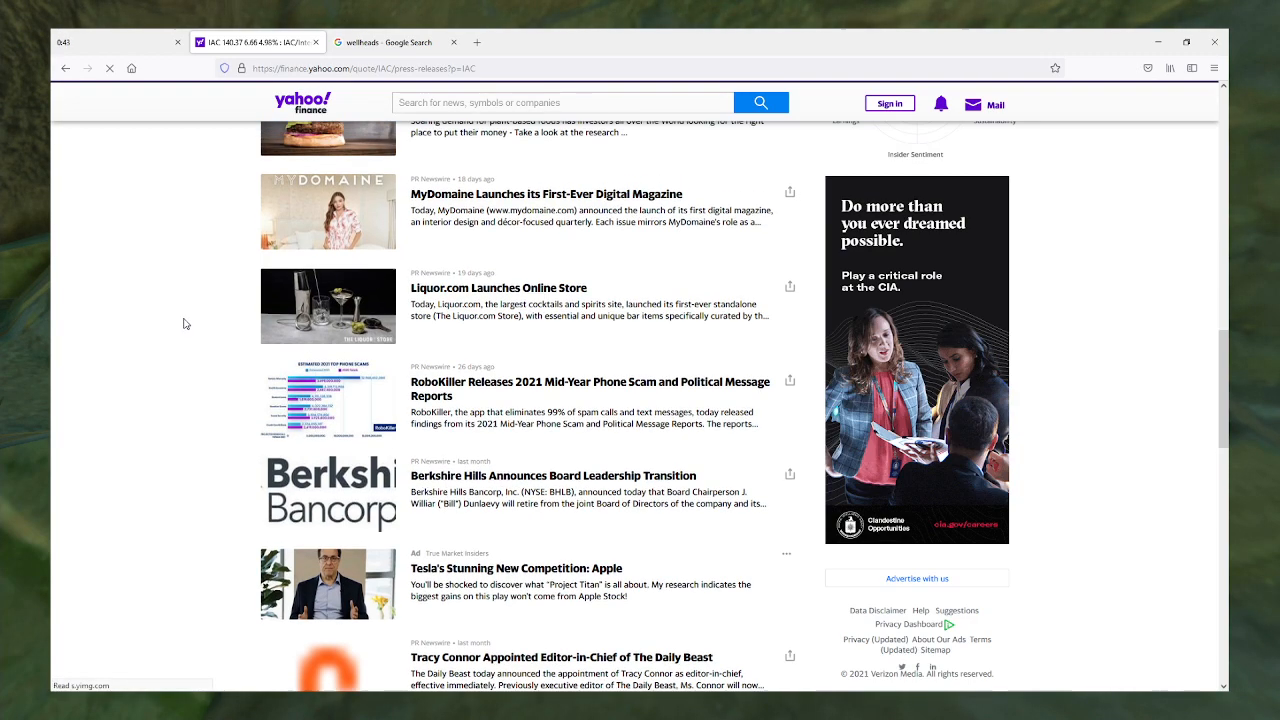
{"action": "scroll", "coordinate": [184, 323], "scroll_direction": "up", "scroll_amount": 1}
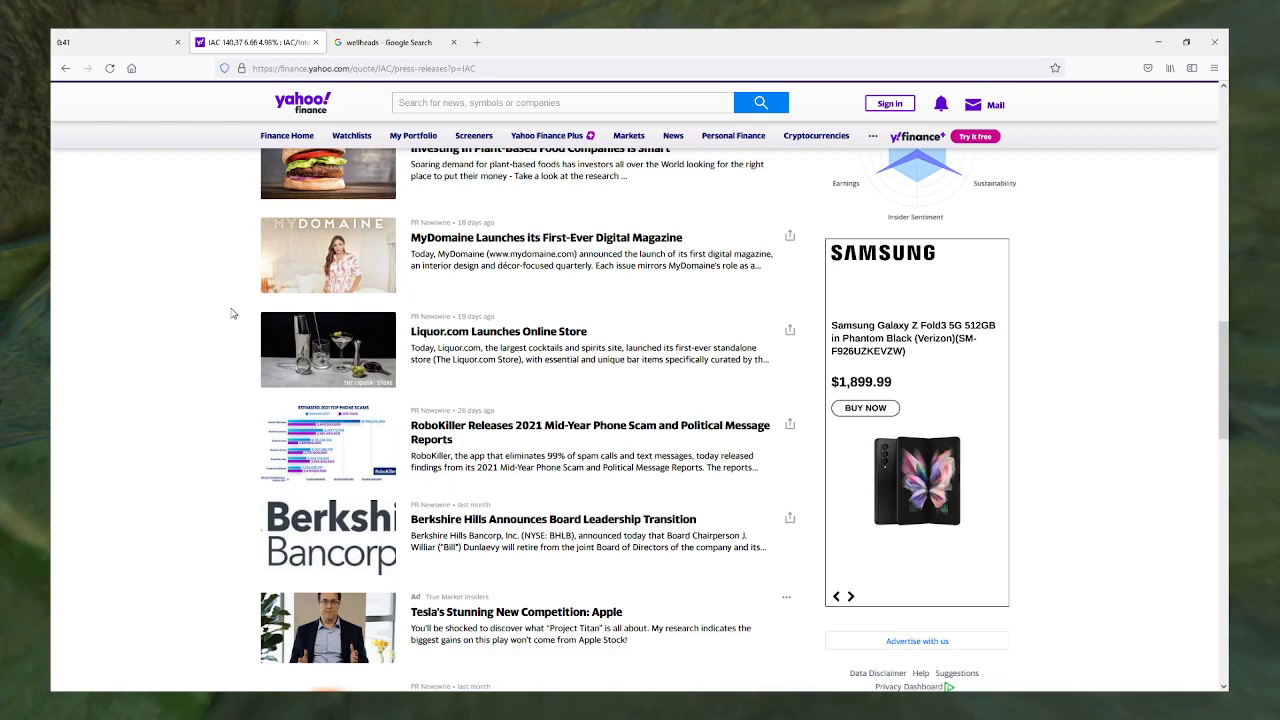
Step: Open the Liquor.com Launches Online Store press release in a new tab
{"action": "right_click", "coordinate": [448, 334]}
{"action": "left_click", "coordinate": [490, 348]}
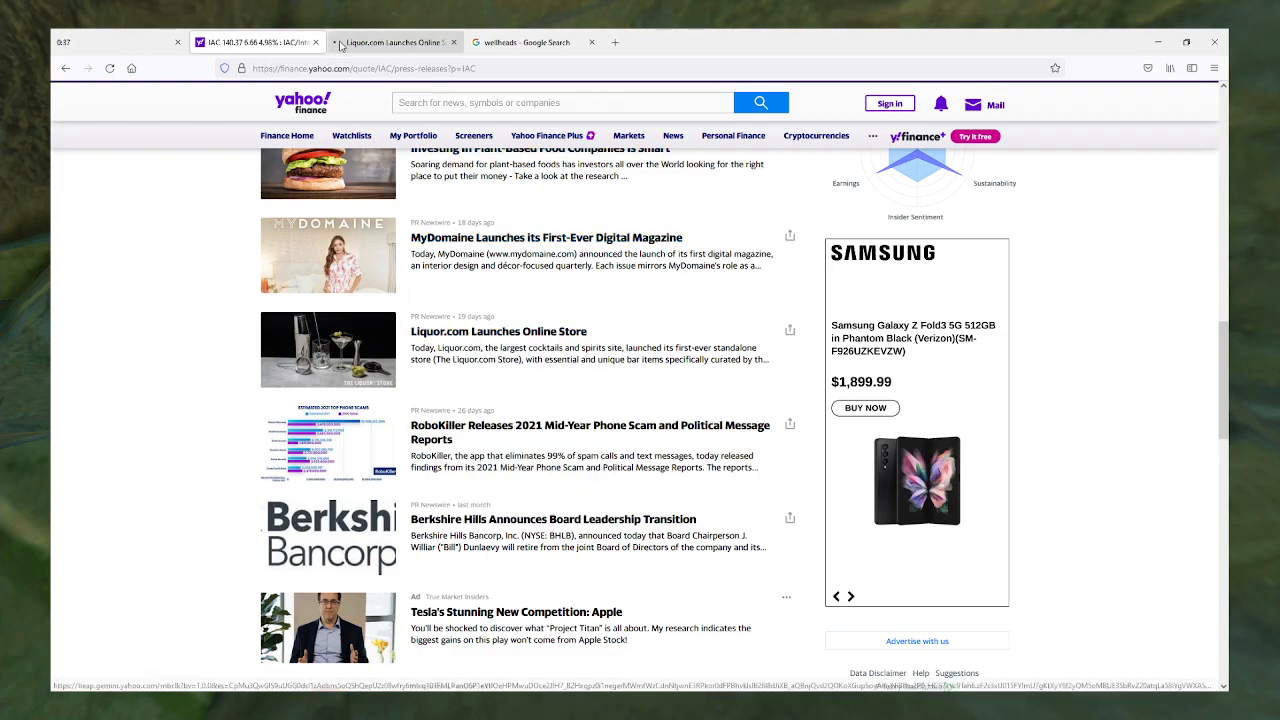
Step: Read the Liquor.com release in full via Story continues, then close its tab
{"action": "left_click", "coordinate": [385, 42]}
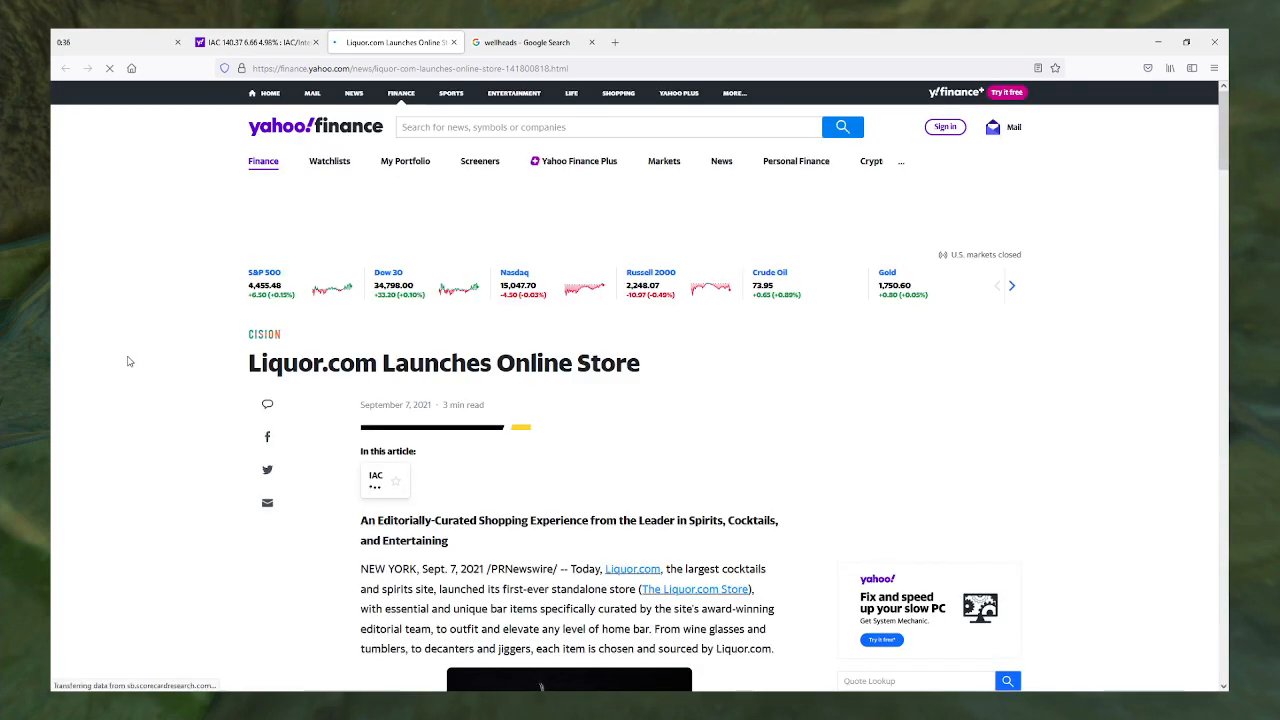
{"action": "scroll", "coordinate": [128, 361], "scroll_direction": "down", "scroll_amount": 3}
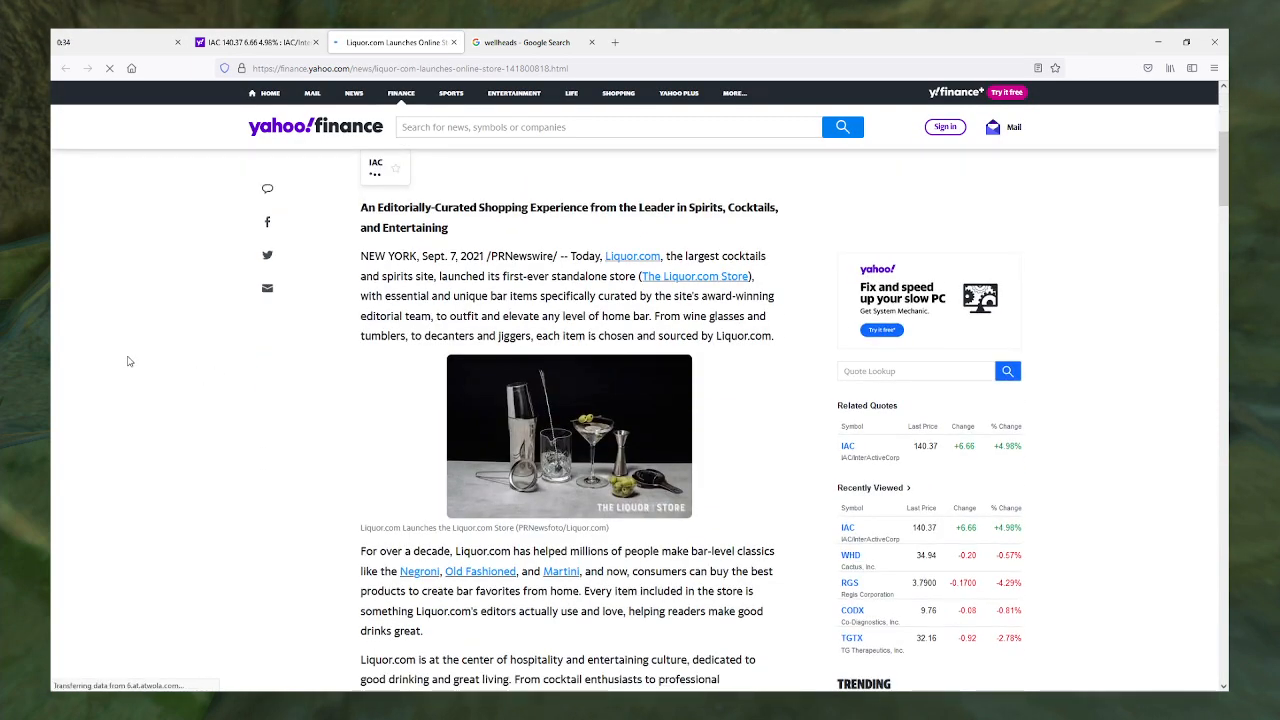
{"action": "scroll", "coordinate": [128, 361], "scroll_direction": "down", "scroll_amount": 3}
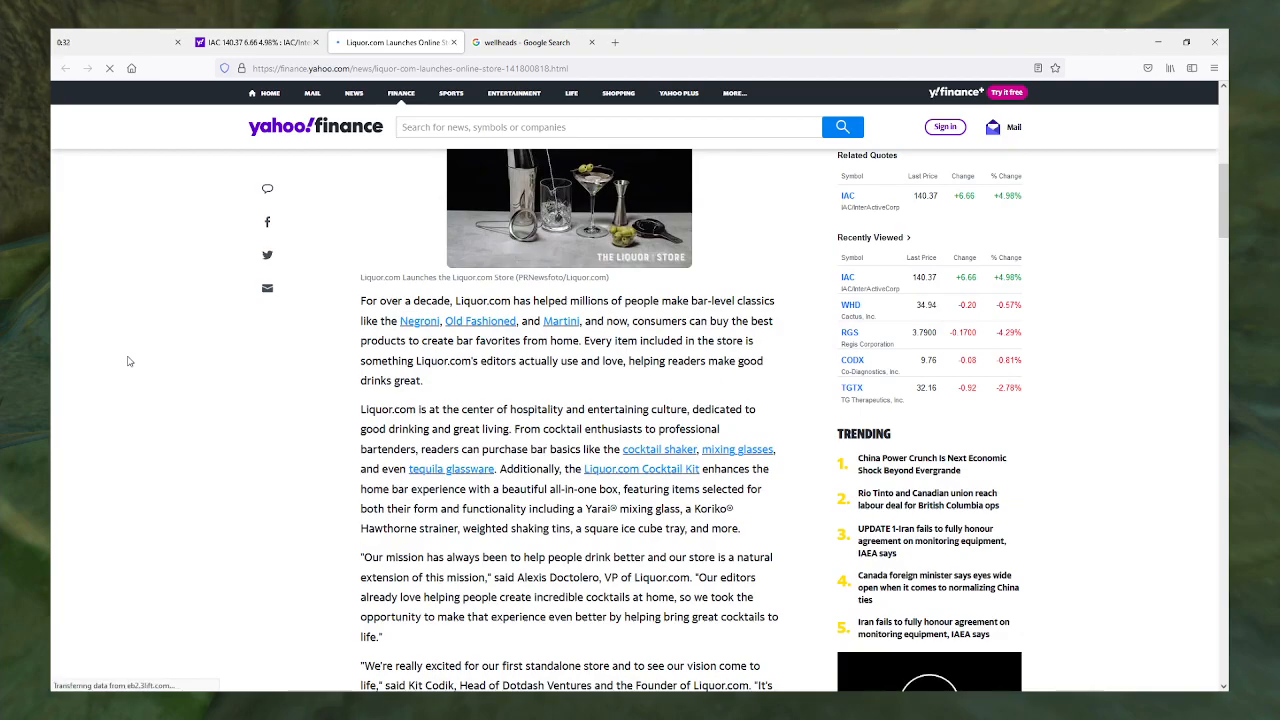
{"action": "scroll", "coordinate": [128, 361], "scroll_direction": "down", "scroll_amount": 3}
{"action": "left_click", "coordinate": [435, 517]}
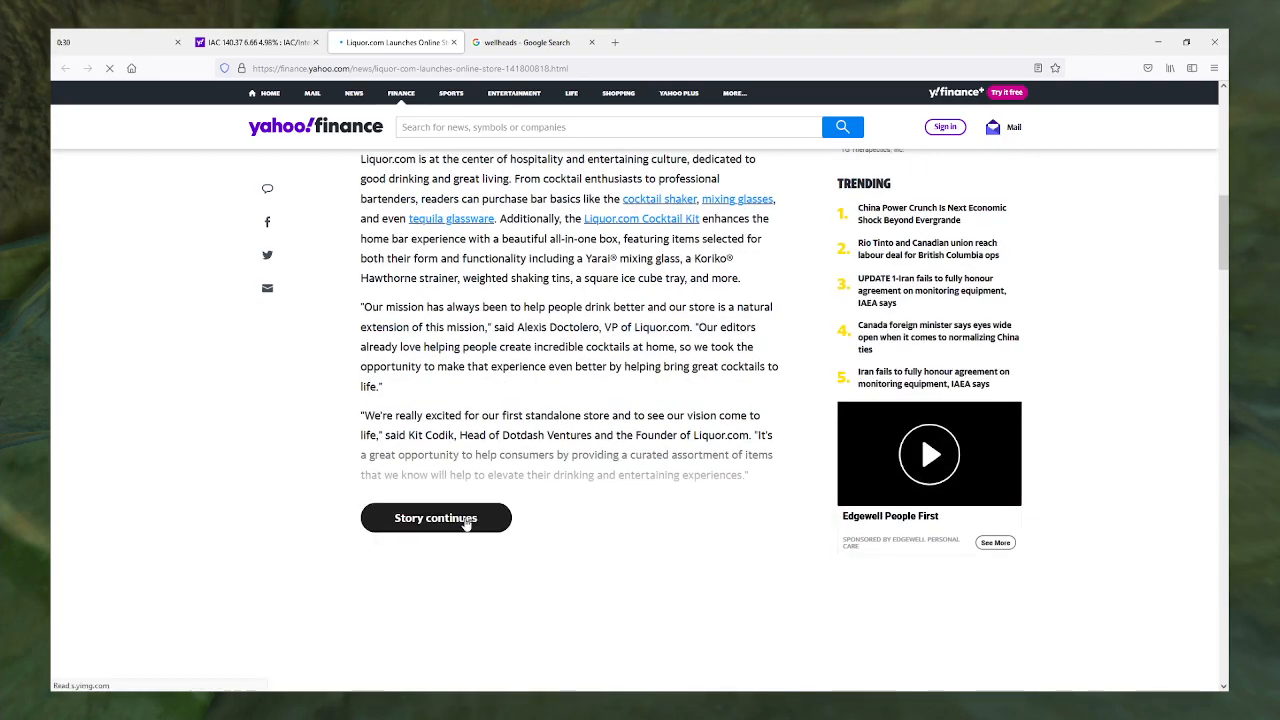
{"action": "scroll", "coordinate": [314, 433], "scroll_direction": "down", "scroll_amount": 3}
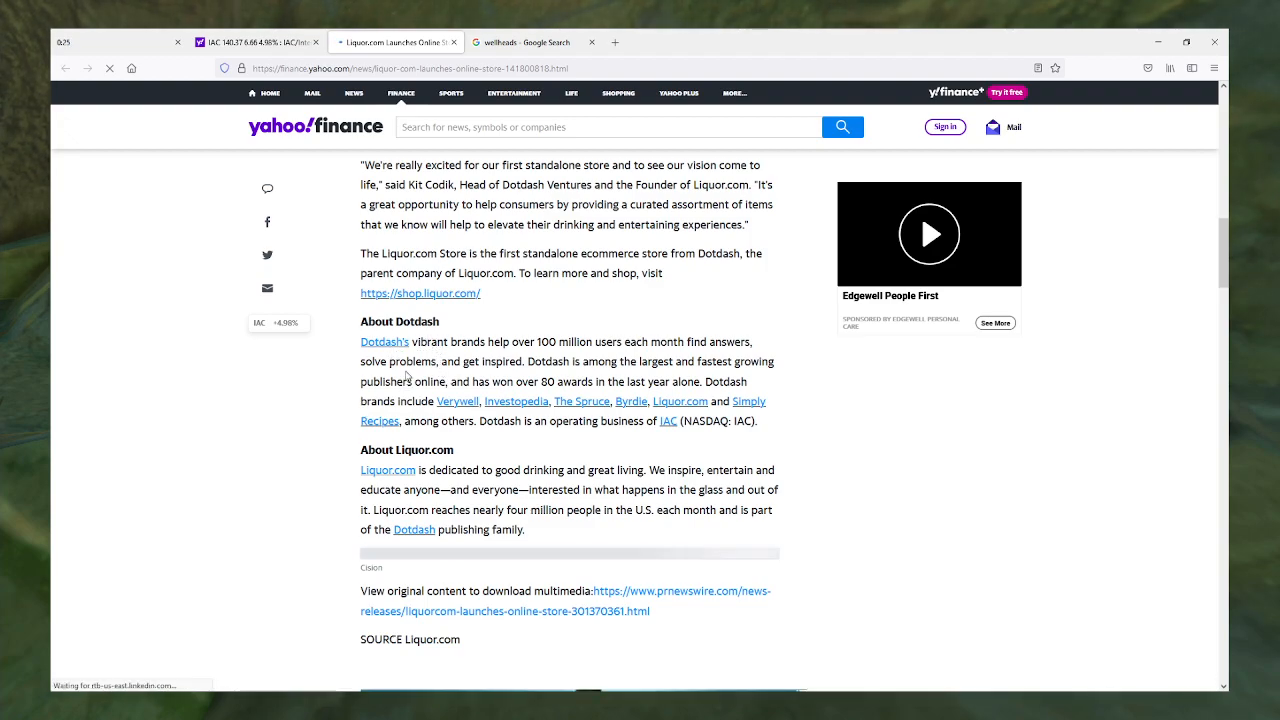
{"action": "scroll", "coordinate": [402, 368], "scroll_direction": "up", "scroll_amount": 2}
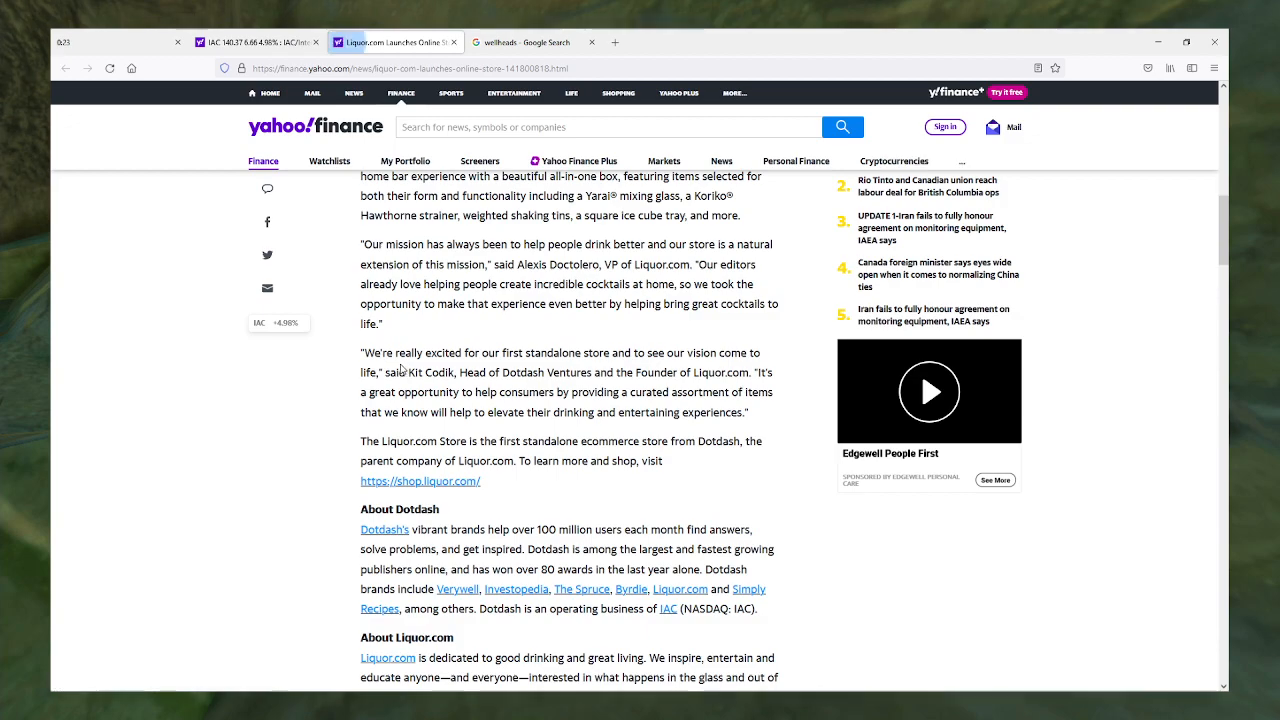
{"action": "left_click", "coordinate": [453, 42]}
{"action": "scroll", "coordinate": [148, 374], "scroll_direction": "up", "scroll_amount": 5}
{"action": "scroll", "coordinate": [148, 374], "scroll_direction": "up", "scroll_amount": 5}
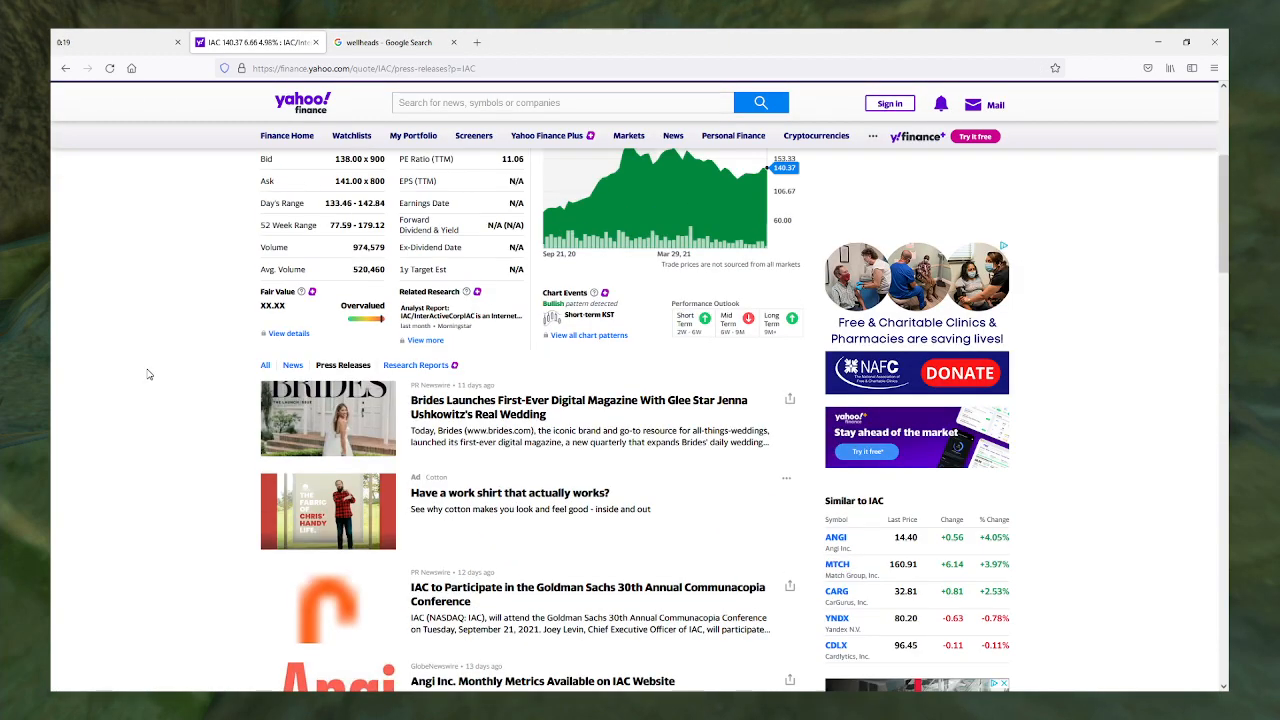
{"action": "scroll", "coordinate": [148, 374], "scroll_direction": "up", "scroll_amount": 5}
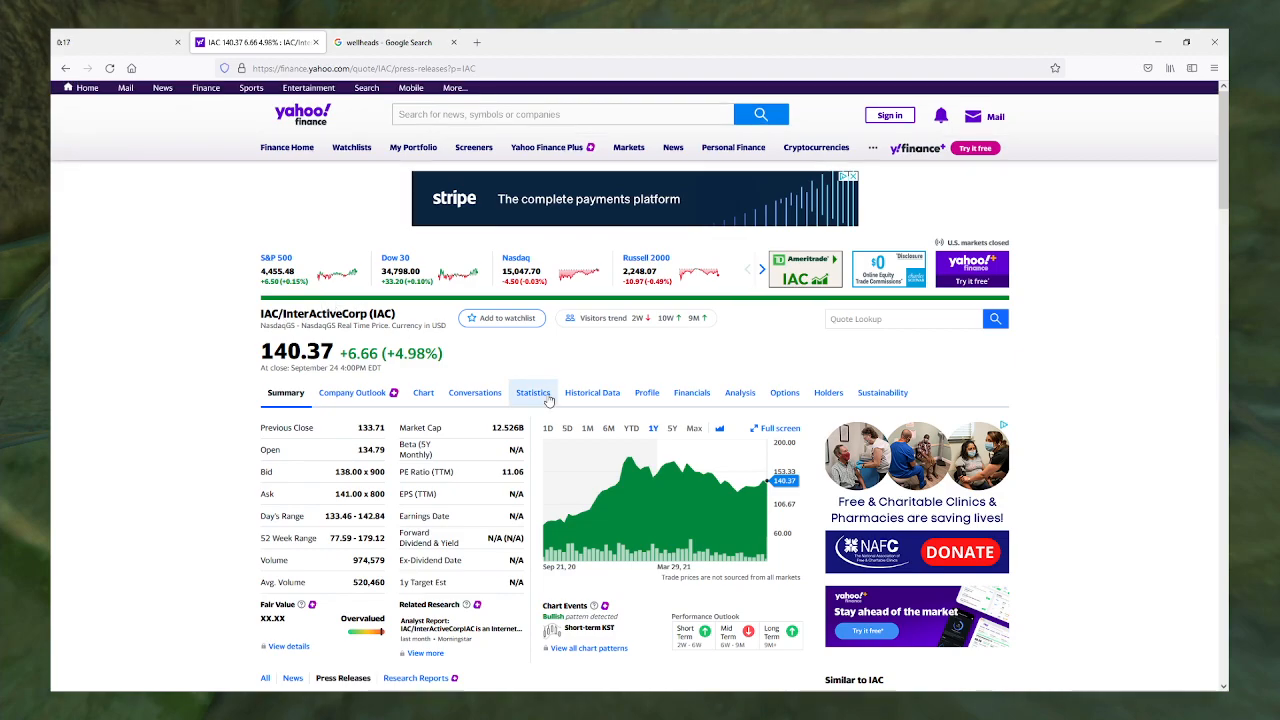
Step: View IAC's conversation board, then switch to the Random Stock Picker tab
{"action": "left_click", "coordinate": [484, 392]}
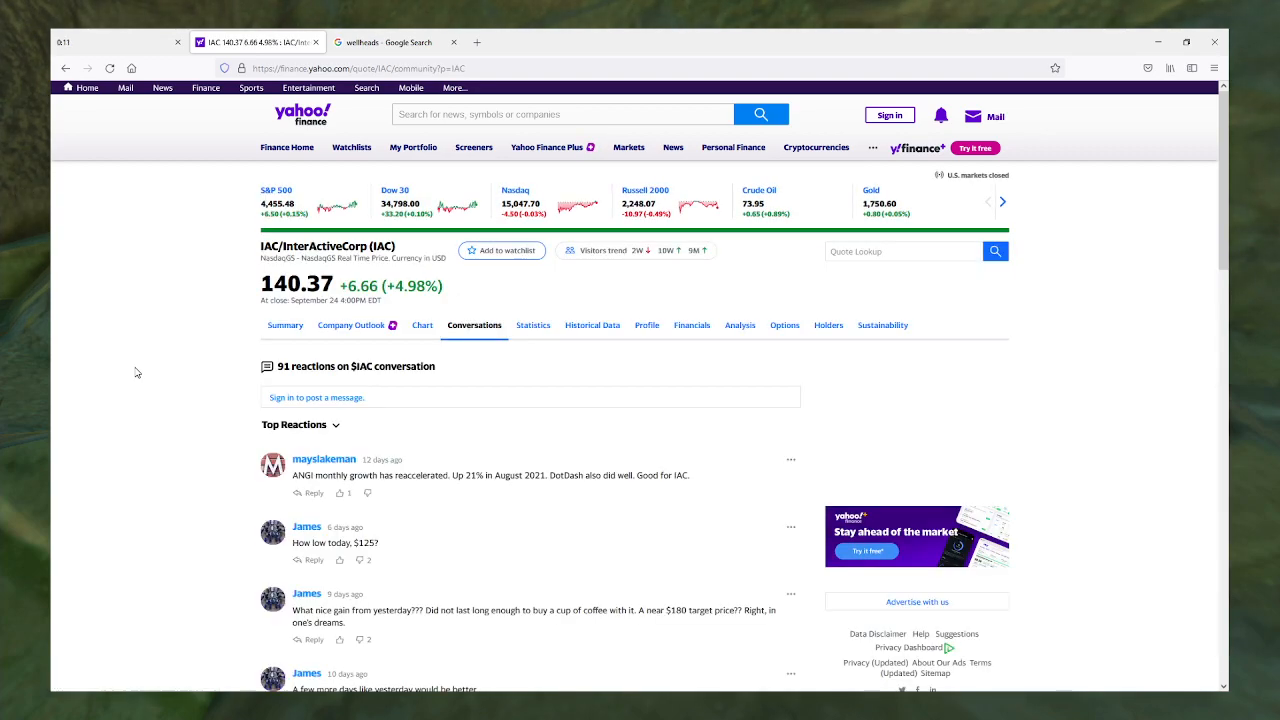
{"action": "scroll", "coordinate": [144, 373], "scroll_direction": "down", "scroll_amount": 3}
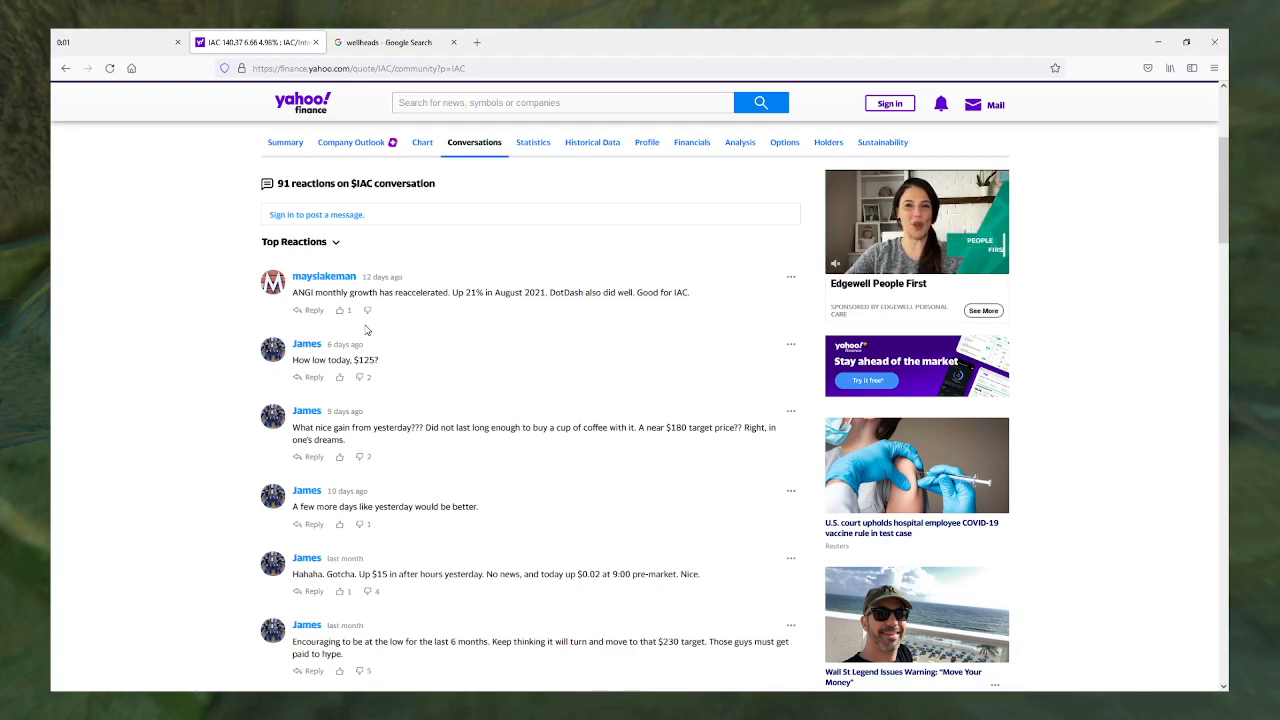
{"action": "scroll", "coordinate": [199, 323], "scroll_direction": "down", "scroll_amount": 1}
{"action": "scroll", "coordinate": [199, 323], "scroll_direction": "down", "scroll_amount": 2}
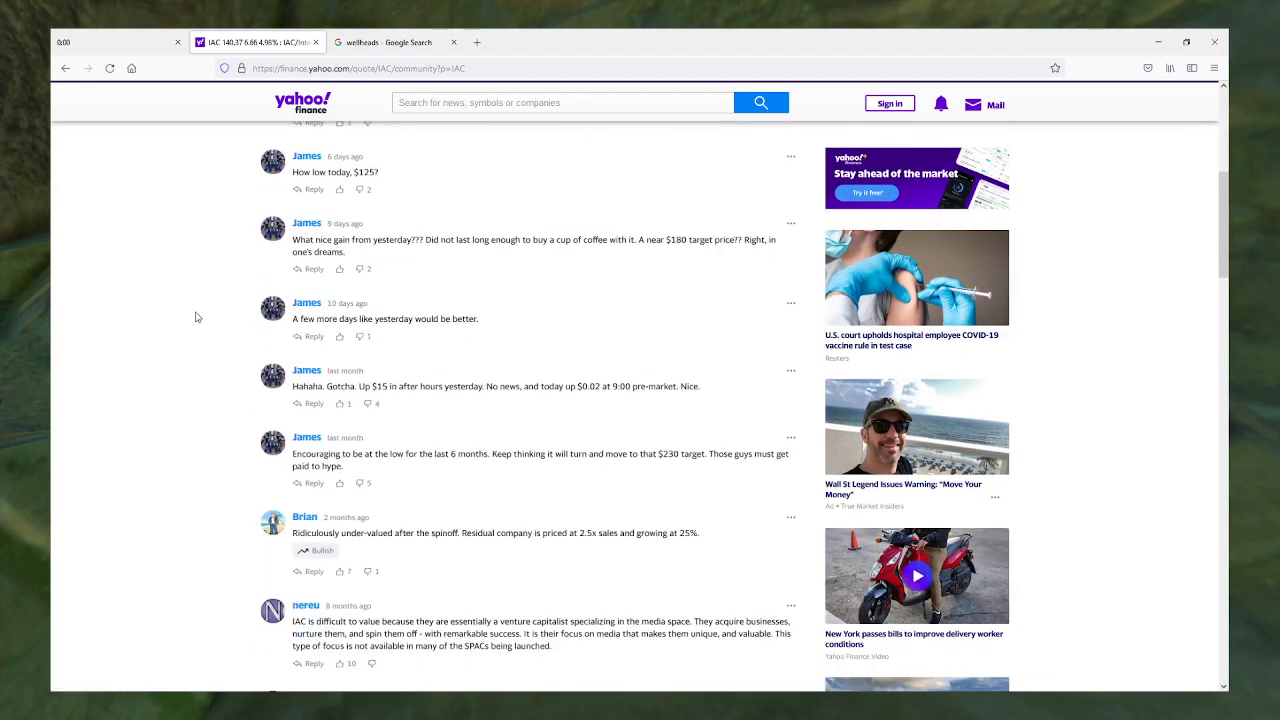
{"action": "key", "text": "ctrl+shift+Tab"}
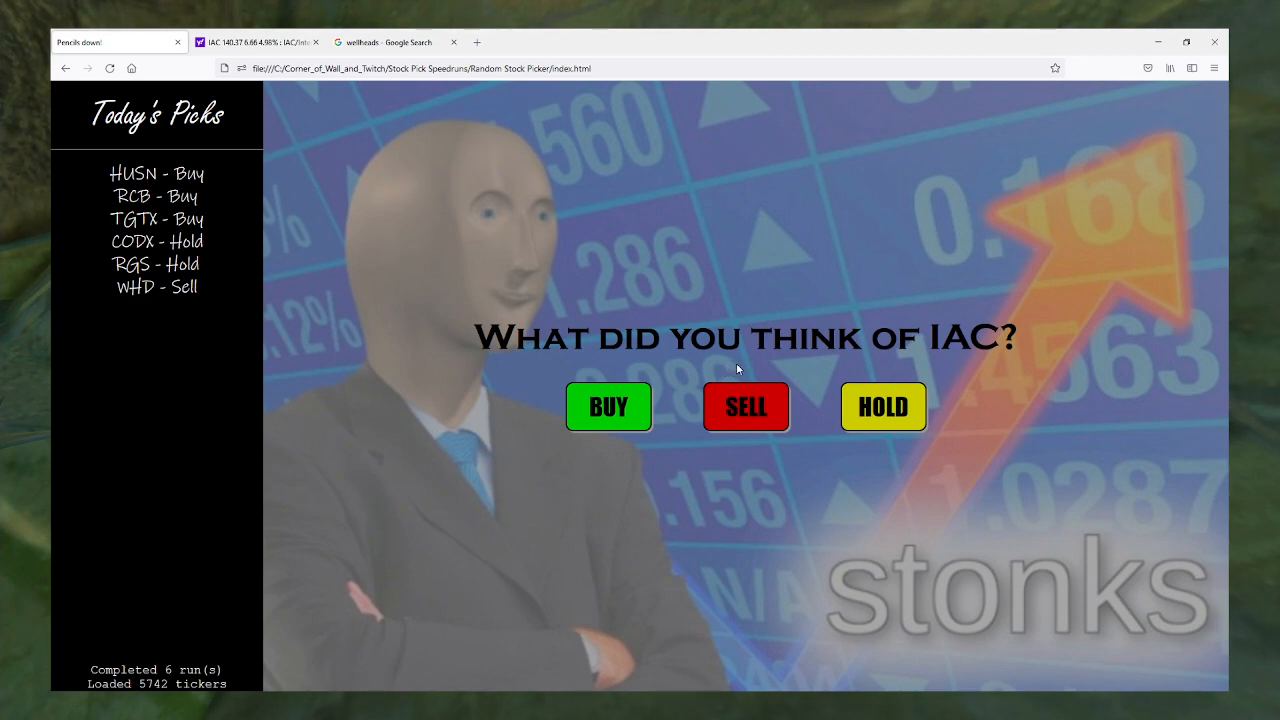
Step: Rate IAC as Hold in the stock picker and close the IAC quote tab
{"action": "left_click", "coordinate": [853, 412]}
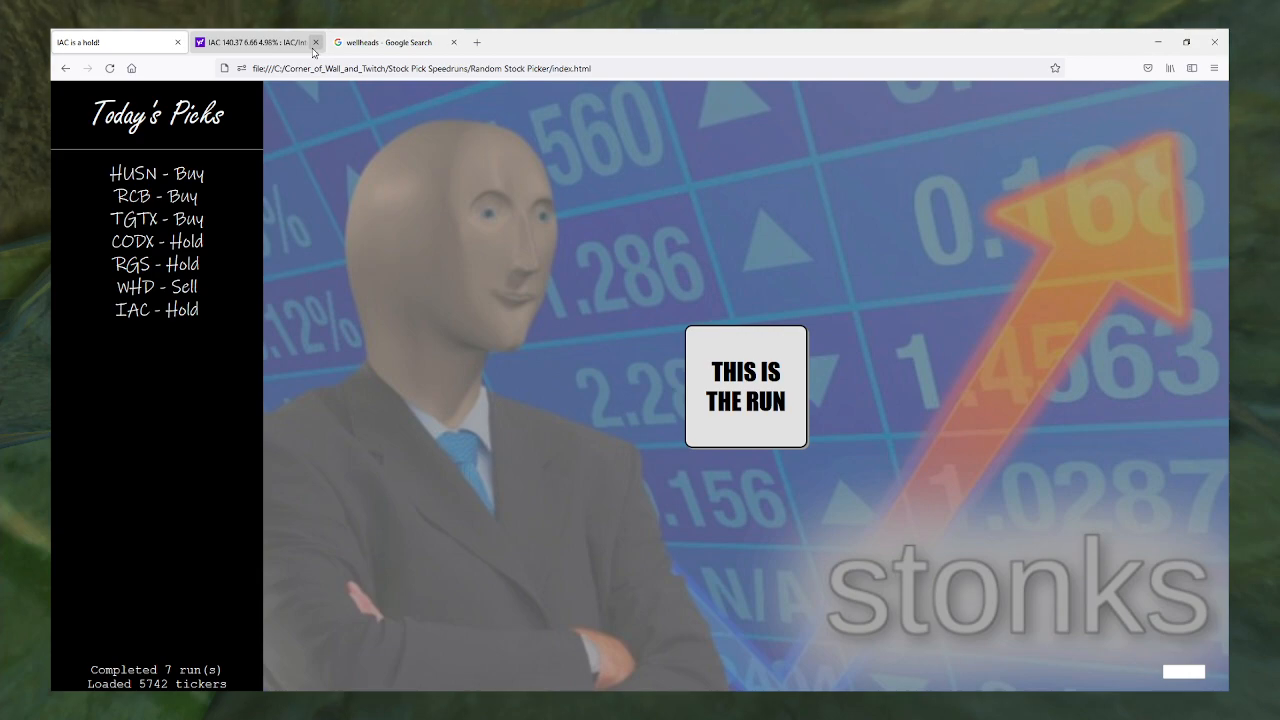
{"action": "left_click", "coordinate": [316, 43]}
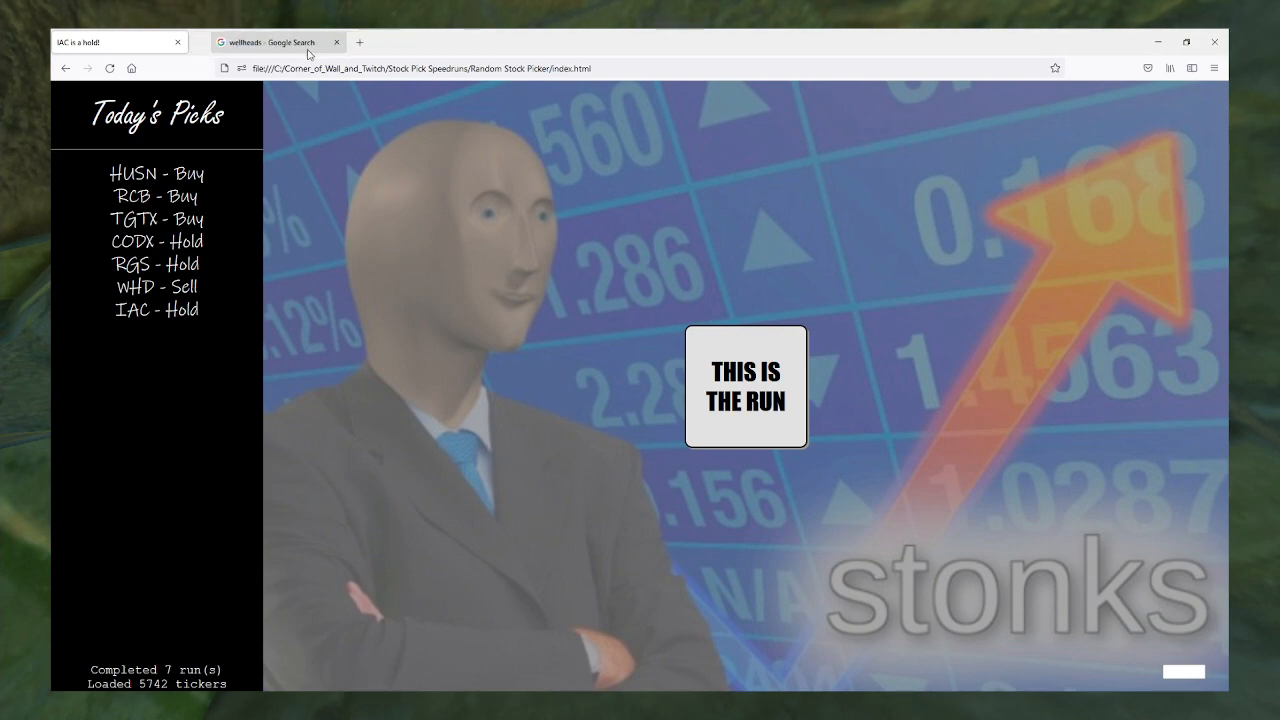